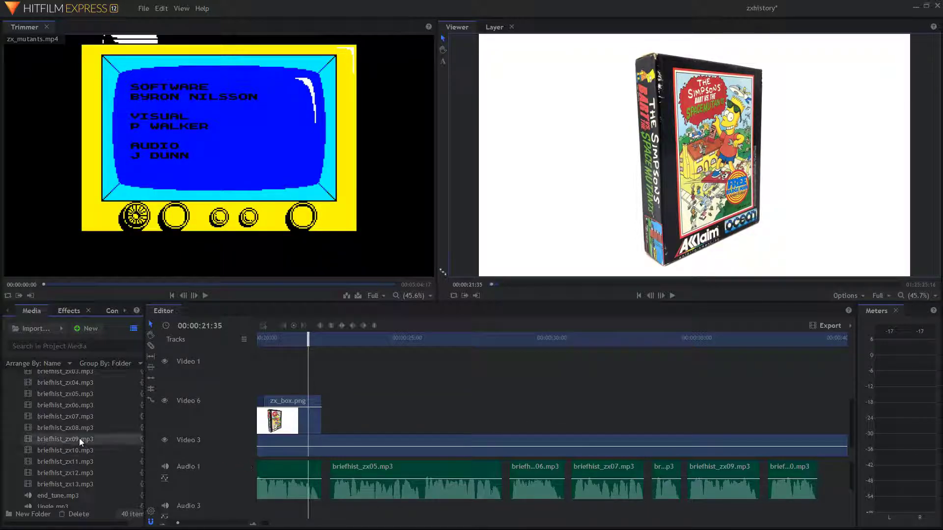
Play the timeline from 00:00:22:10 through the narration clips to 00:00:39:44 to review the section without footage.
{"action": "scroll", "coordinate": [54, 432], "scroll_direction": "down", "scroll_amount": 3}
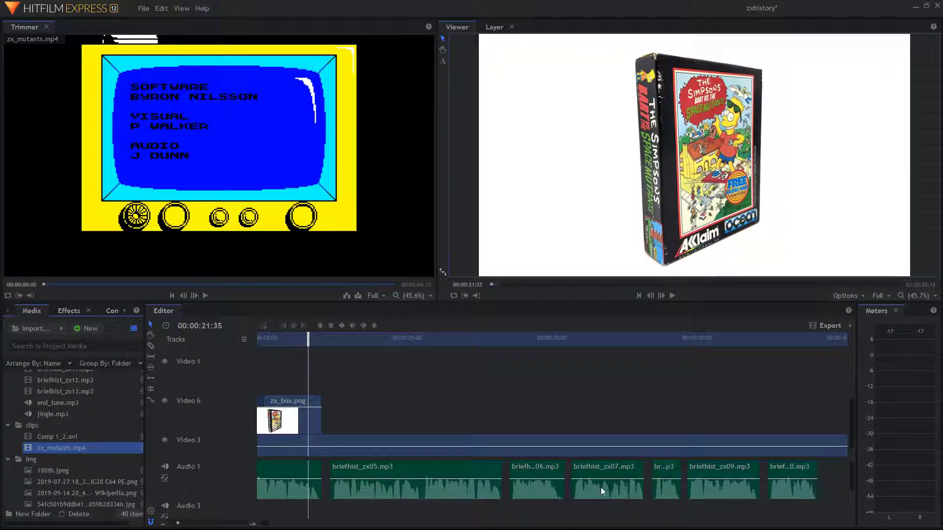
{"action": "left_click_drag", "start_coordinate": [324, 341], "coordinate": [325, 342]}
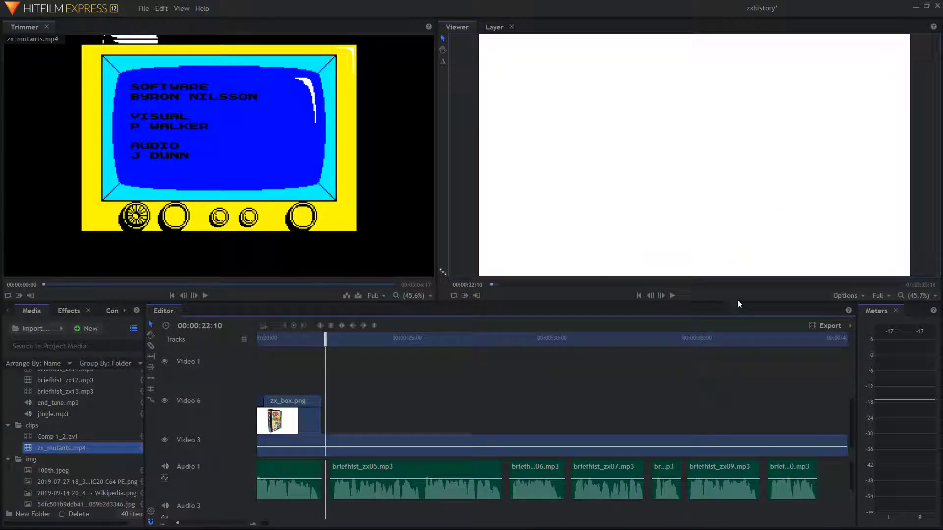
{"action": "left_click", "coordinate": [672, 296]}
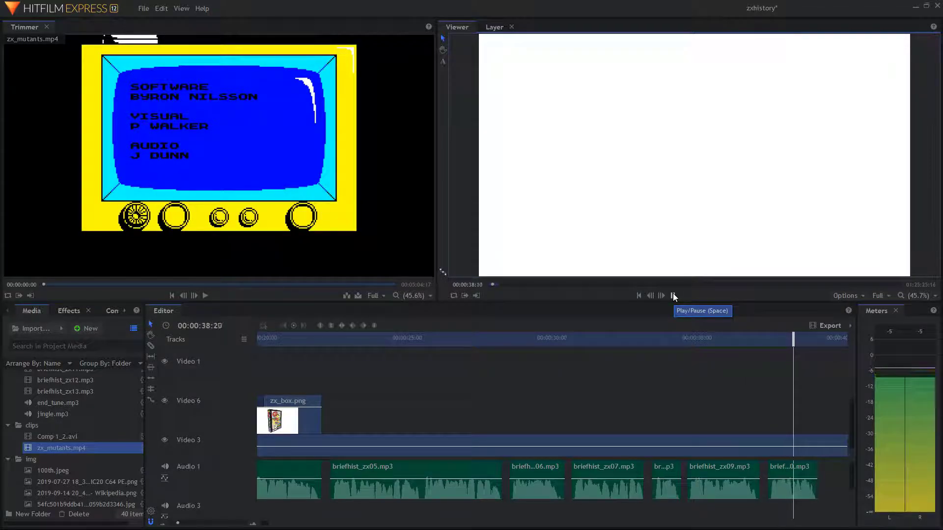
{"action": "left_click", "coordinate": [673, 294]}
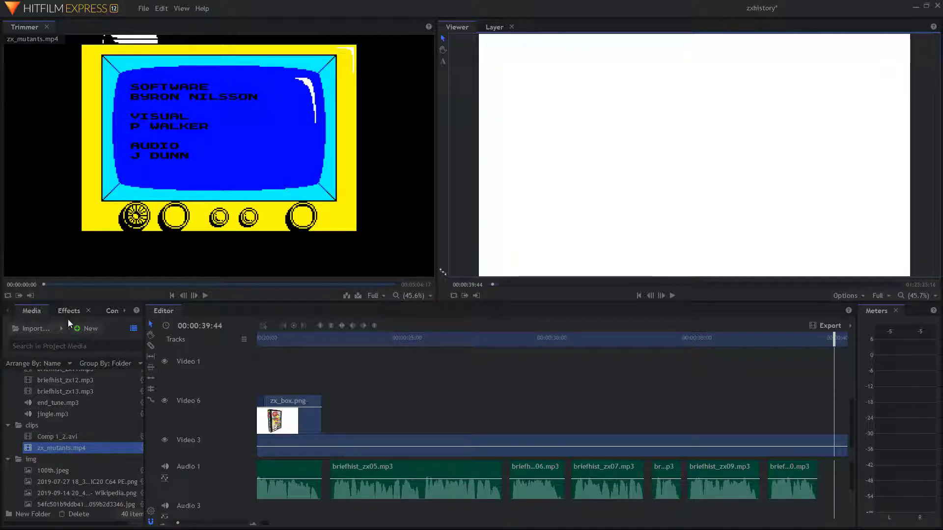
Set the zx_mutants.mp4 in point to 00:03:00:32 and its out point to 00:03:51:23.
{"action": "mouse_move", "coordinate": [154, 205]}
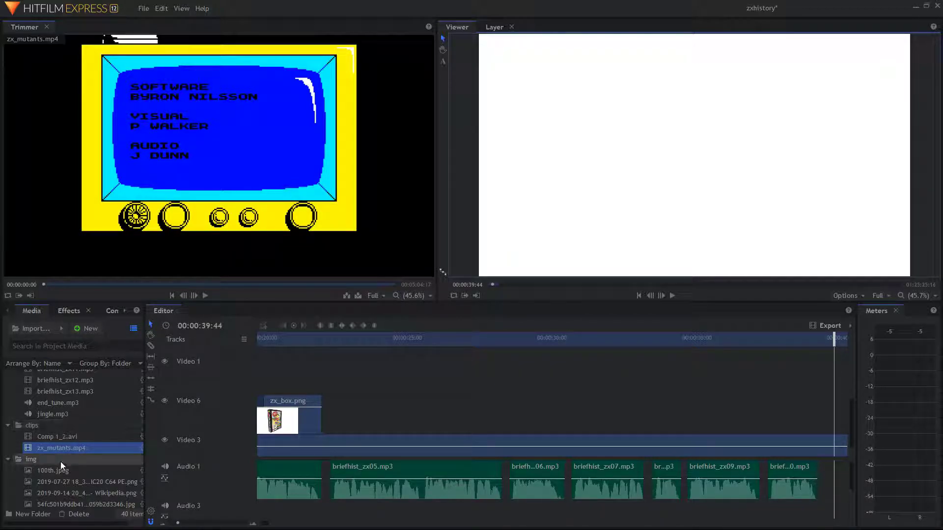
{"action": "mouse_move", "coordinate": [246, 271]}
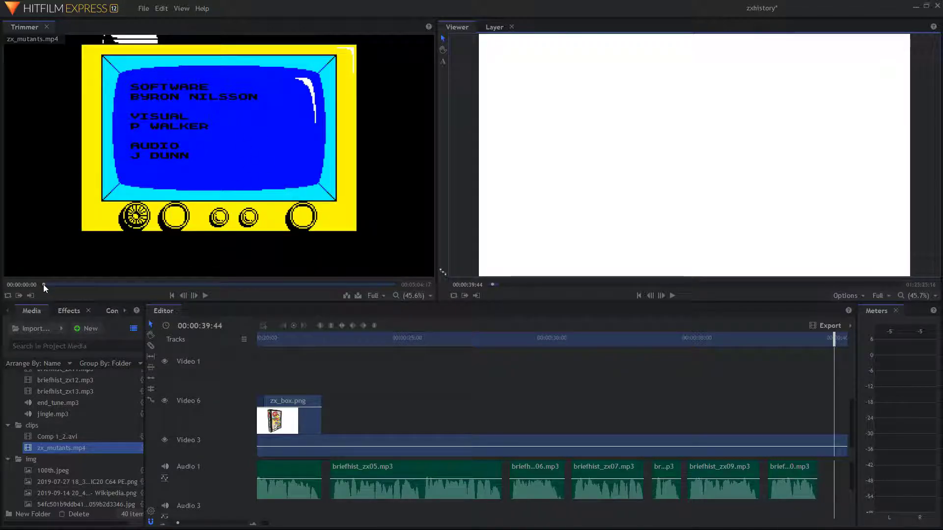
{"action": "mouse_move", "coordinate": [44, 284]}
{"action": "left_mouse_down"}
{"action": "mouse_move", "coordinate": [175, 283]}
{"action": "mouse_move", "coordinate": [211, 295]}
{"action": "mouse_move", "coordinate": [43, 285]}
{"action": "left_mouse_up"}
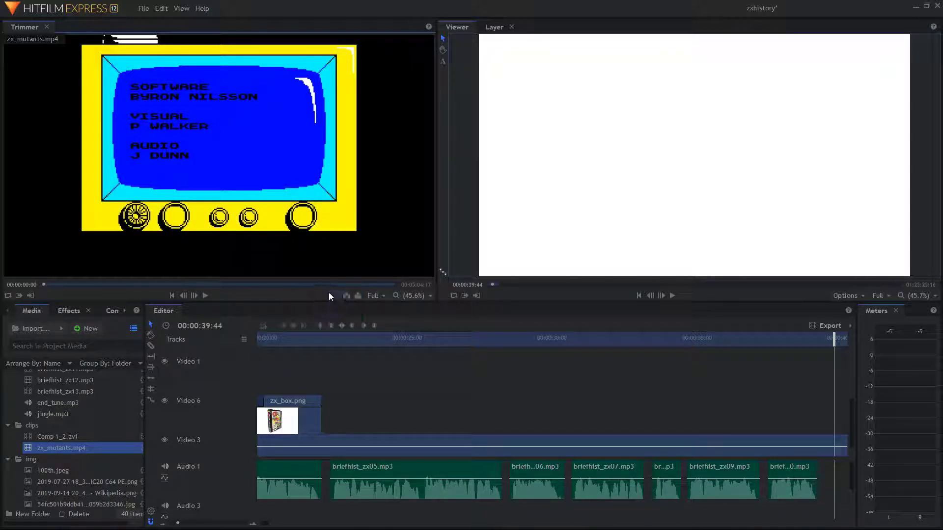
{"action": "left_click", "coordinate": [252, 284]}
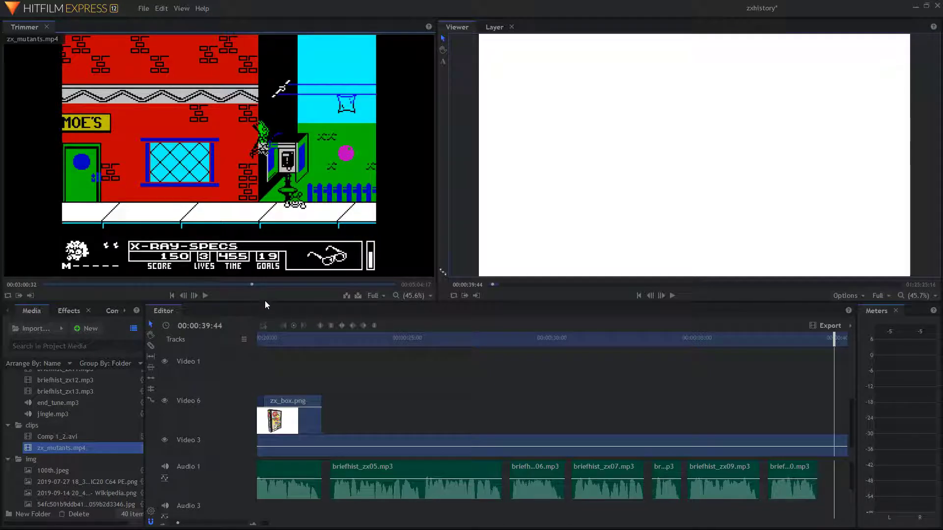
{"action": "left_click", "coordinate": [310, 285]}
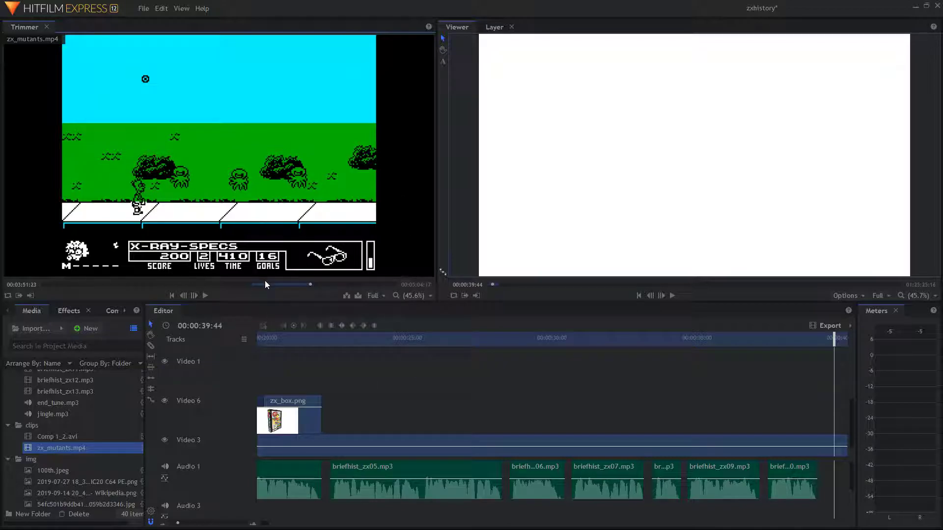
{"action": "mouse_move", "coordinate": [254, 284]}
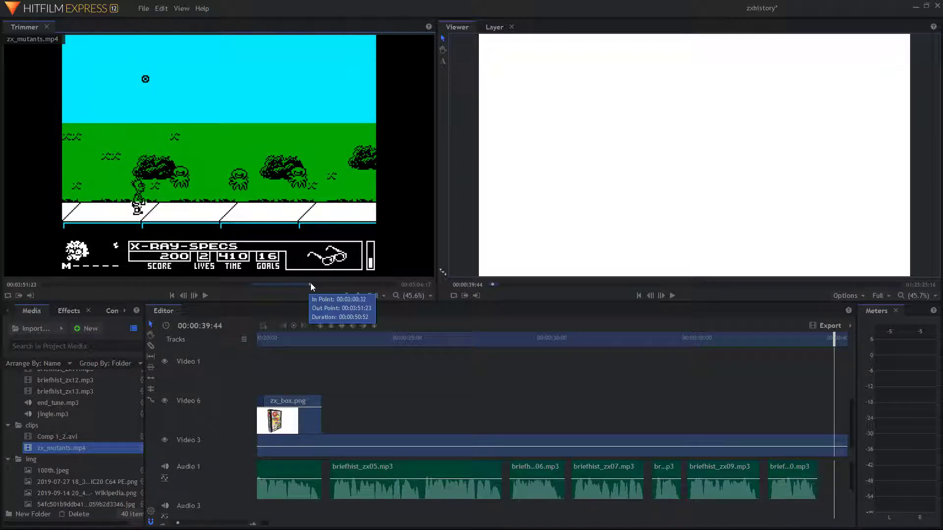
Shift the zx_mutants.mp4 trim range earlier in the clip, with its out point at 00:01:45:06.
{"action": "left_click", "coordinate": [206, 284]}
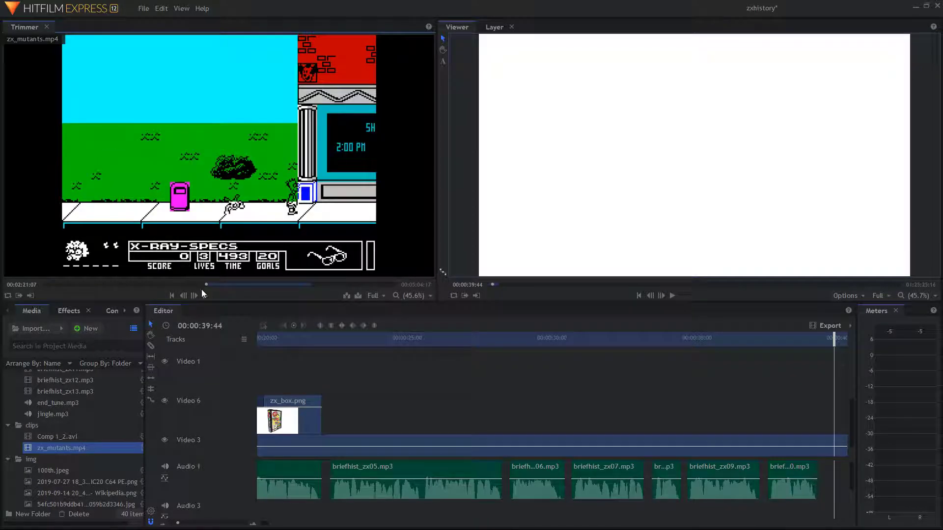
{"action": "left_click", "coordinate": [114, 285]}
{"action": "left_click", "coordinate": [165, 285]}
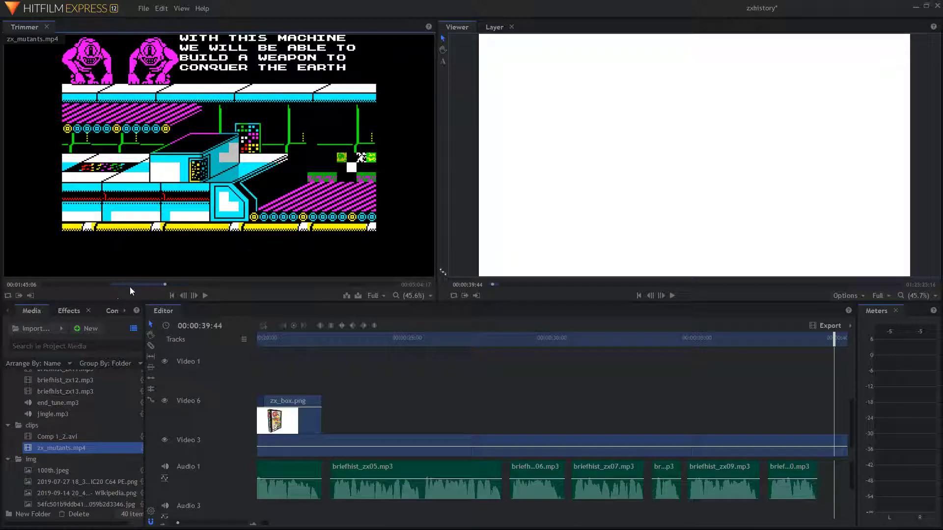
Extend the zx_mutants.mp4 in and out points back to cover the whole clip.
{"action": "left_click", "coordinate": [63, 283]}
{"action": "left_click", "coordinate": [40, 284]}
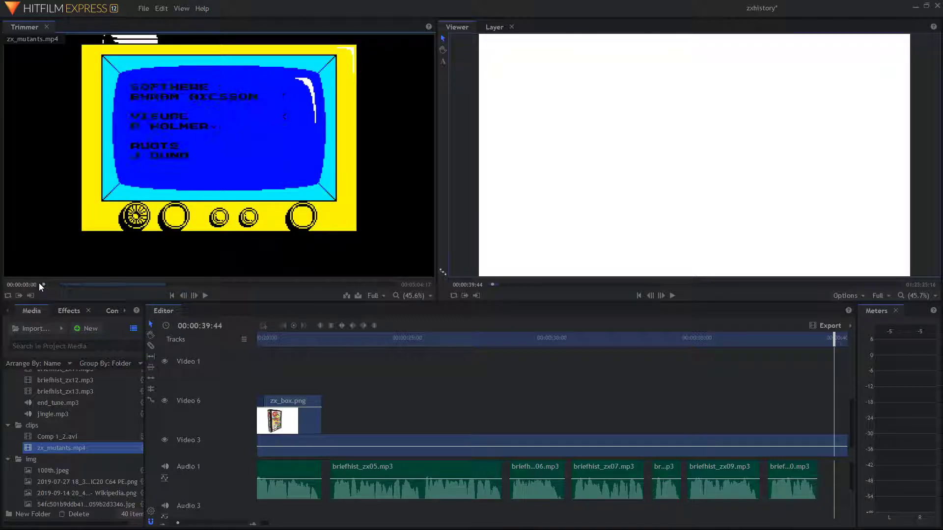
{"action": "left_click", "coordinate": [396, 285]}
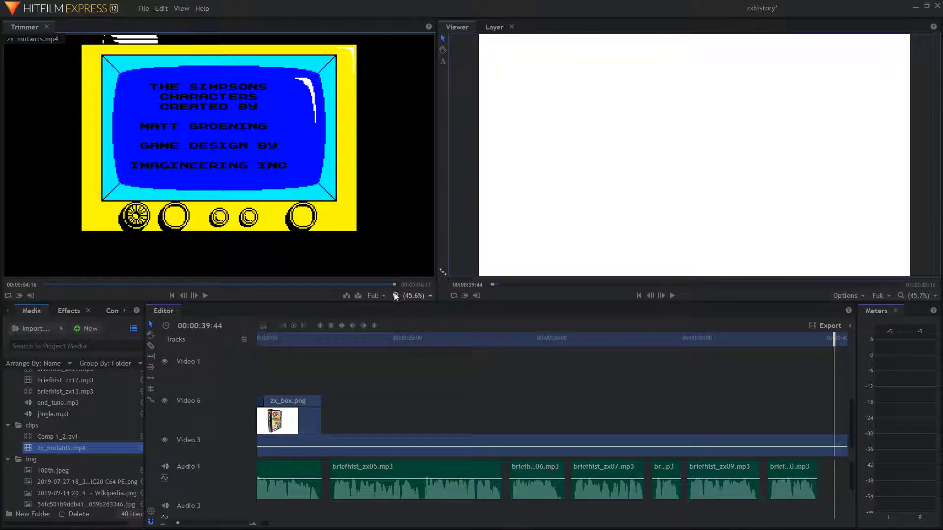
Replay the briefhist_zx05.mp3 narration on the timeline and stop at 00:00:29:05.
{"action": "left_click", "coordinate": [336, 338]}
{"action": "left_click", "coordinate": [672, 296]}
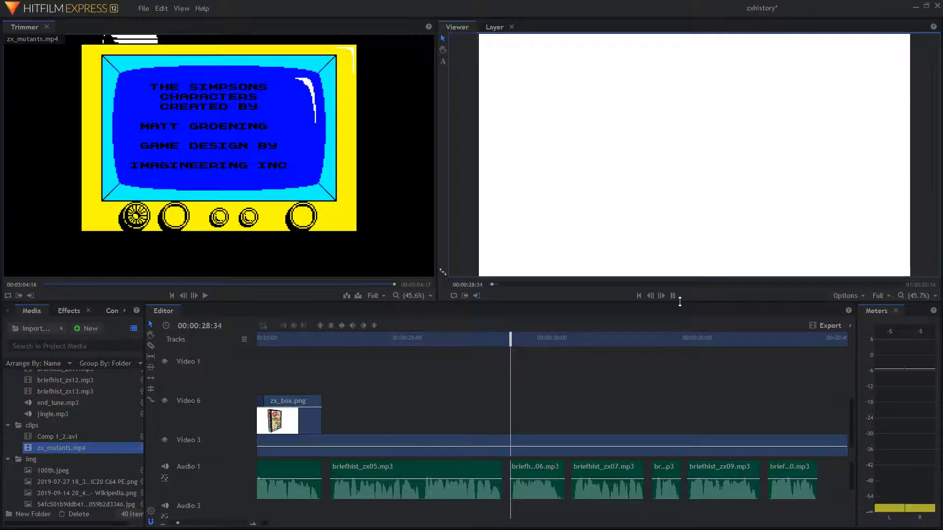
{"action": "left_click", "coordinate": [672, 295]}
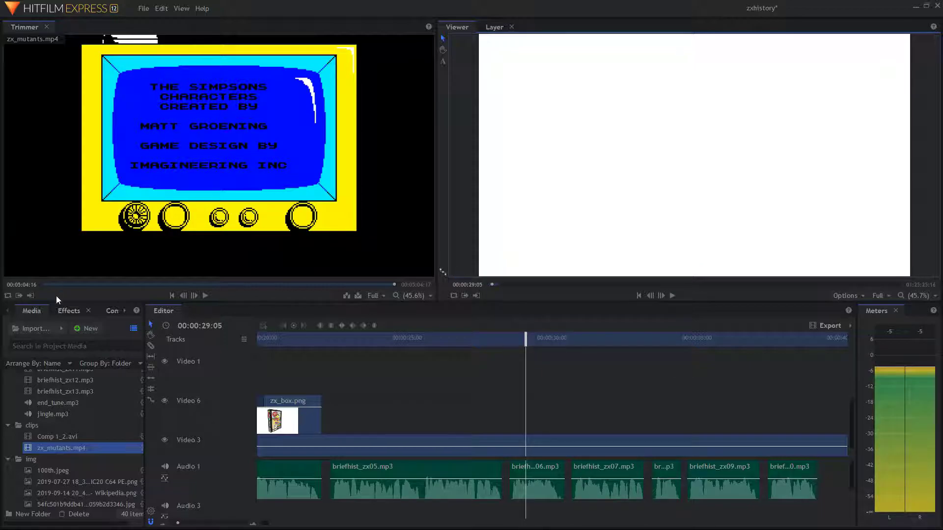
Scrub zx_mutants.mp4 to the alien machine dialogue scene near 00:01:41:17.
{"action": "left_click_drag", "start_coordinate": [51, 284], "coordinate": [164, 291]}
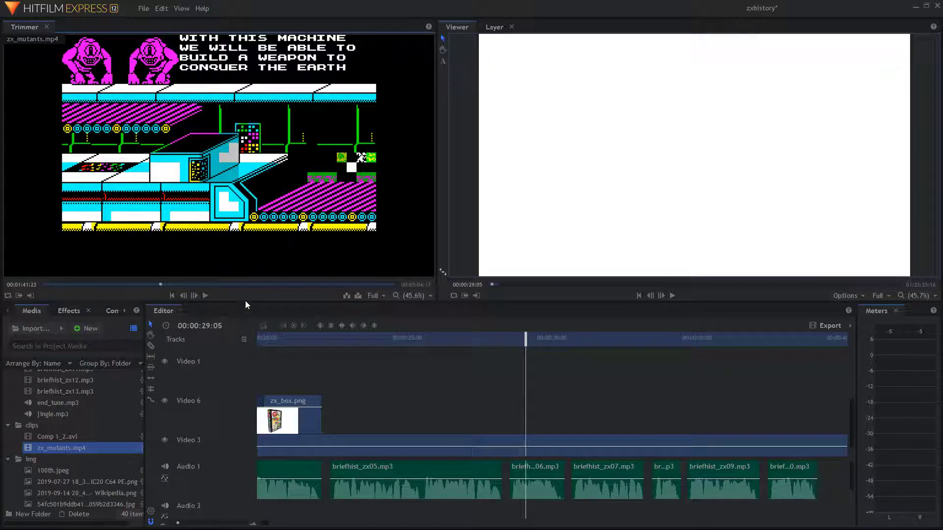
{"action": "left_click", "coordinate": [161, 284]}
{"action": "mouse_move", "coordinate": [160, 284]}
{"action": "left_mouse_down"}
{"action": "mouse_move", "coordinate": [147, 286]}
{"action": "mouse_move", "coordinate": [161, 284]}
{"action": "left_mouse_up"}
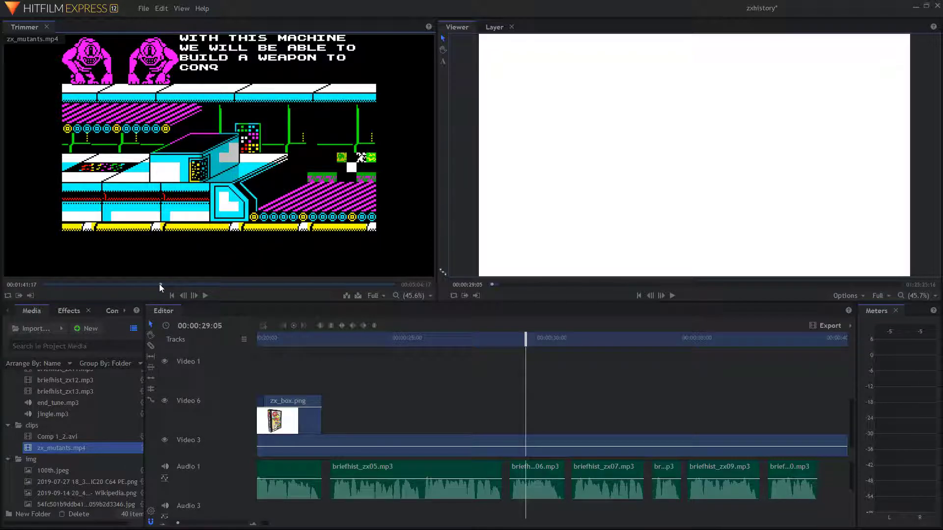
Step zx_mutants.mp4 back frame by frame to where the aliens' dialogue text starts, around 00:01:40.
{"action": "left_click", "coordinate": [187, 296]}
{"action": "left_click", "coordinate": [184, 295]}
{"action": "left_click", "coordinate": [184, 296]}
{"action": "left_click", "coordinate": [184, 295]}
{"action": "left_click", "coordinate": [183, 295]}
{"action": "left_click", "coordinate": [184, 295]}
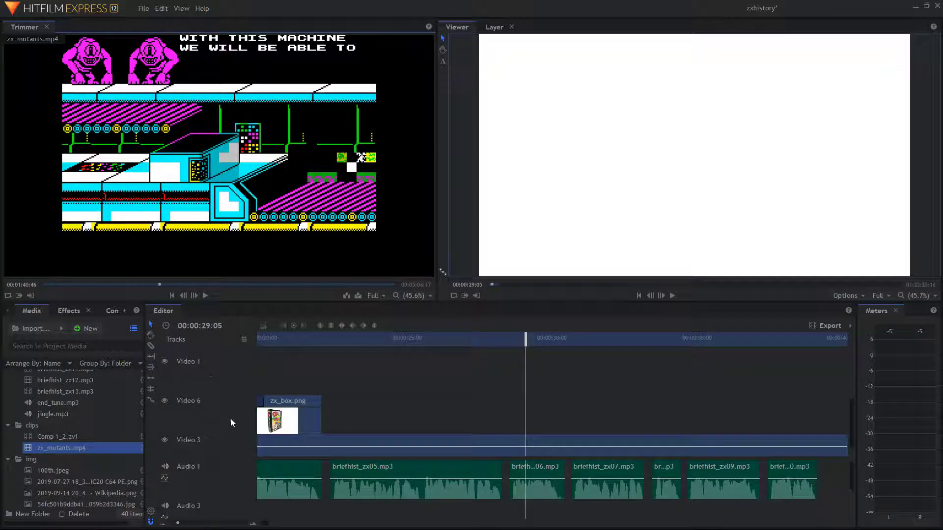
{"action": "key", "text": "Left"}
{"action": "key", "text": "Left"}
{"action": "key", "text": "Left"}
{"action": "key", "text": "Left"}
{"action": "key", "text": "Left"}
{"action": "key", "text": "Left"}
{"action": "key", "text": "Left"}
{"action": "key", "text": "Left"}
{"action": "key", "text": "Left"}
{"action": "key", "text": "Left"}
{"action": "key", "text": "Left"}
{"action": "key", "text": "Left"}
{"action": "key", "text": "Left"}
{"action": "key", "text": "Left"}
{"action": "key", "text": "Left"}
{"action": "key", "text": "Left"}
{"action": "key", "text": "Left"}
{"action": "key", "text": "Left"}
{"action": "key", "text": "Left"}
{"action": "key", "text": "Left"}
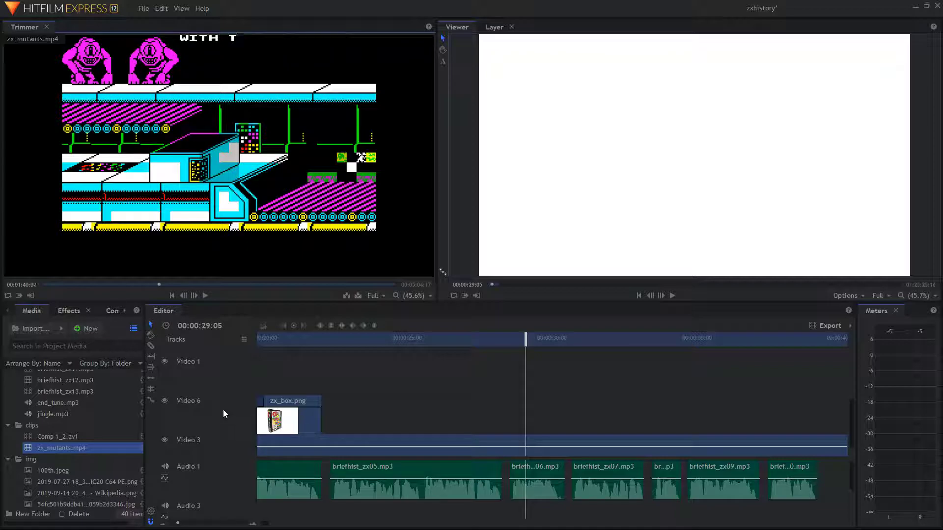
Step zx_mutants.mp4 forward frame by frame through the aliens' dialogue to the complete text at 00:01:43:11.
{"action": "key", "text": "Right"}
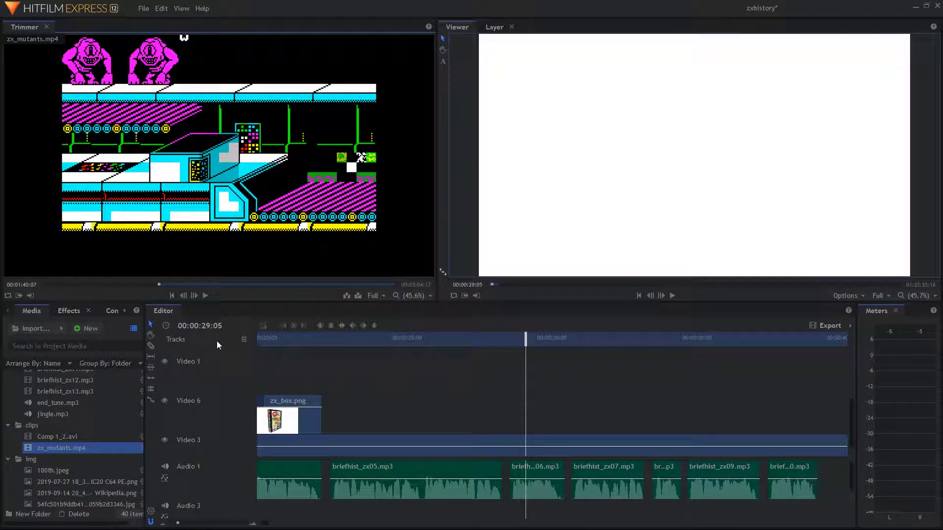
{"action": "key", "text": "Right"}
{"action": "key", "text": "Right"}
{"action": "key", "text": "Right"}
{"action": "key", "text": "Right"}
{"action": "key", "text": "Right"}
{"action": "key", "text": "Right"}
{"action": "key", "text": "Right"}
{"action": "key", "text": "Right"}
{"action": "key", "text": "Right"}
{"action": "key", "text": "Right"}
{"action": "key", "text": "Right"}
{"action": "key", "text": "Right"}
{"action": "key", "text": "Right"}
{"action": "key", "text": "Right"}
{"action": "key", "text": "Right"}
{"action": "key", "text": "Right"}
{"action": "key", "text": "Right"}
{"action": "key", "text": "Right"}
{"action": "key", "text": "Right"}
{"action": "key", "text": "Right"}
{"action": "key", "text": "Right"}
{"action": "key", "text": "Right"}
{"action": "key", "text": "Right"}
{"action": "key", "text": "Right"}
{"action": "key", "text": "Right"}
{"action": "key", "text": "Right"}
{"action": "key", "text": "Right"}
{"action": "key", "text": "Right"}
{"action": "key", "text": "Right"}
{"action": "key", "text": "Right"}
{"action": "key", "text": "Right"}
{"action": "key", "text": "Right"}
{"action": "key", "text": "Right"}
{"action": "key", "text": "Right"}
{"action": "key", "text": "Right"}
{"action": "key", "text": "Right"}
{"action": "key", "text": "Right"}
{"action": "key", "text": "Right"}
{"action": "key", "text": "Right"}
{"action": "key", "text": "Right"}
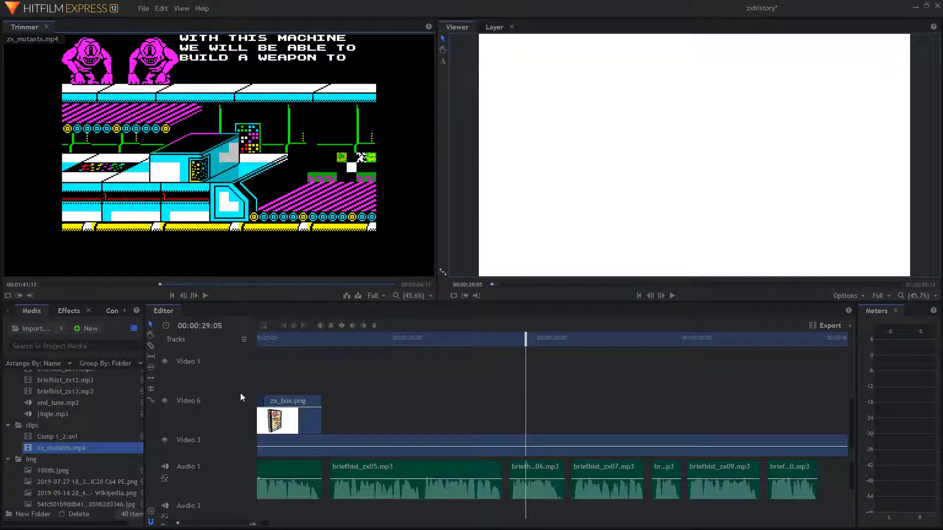
{"action": "key", "text": "Right"}
{"action": "key", "text": "Right"}
{"action": "key", "text": "Right"}
{"action": "key", "text": "Right"}
{"action": "key", "text": "Right"}
{"action": "key", "text": "Right"}
{"action": "key", "text": "Right"}
{"action": "key", "text": "Right"}
{"action": "key", "text": "Right"}
{"action": "key", "text": "Right"}
{"action": "key", "text": "Right"}
{"action": "key", "text": "Right"}
{"action": "key", "text": "Right"}
{"action": "key", "text": "Right"}
{"action": "key", "text": "Right"}
{"action": "key", "text": "Right"}
{"action": "key", "text": "Right"}
{"action": "key", "text": "Right"}
{"action": "key", "text": "Right"}
{"action": "key", "text": "Right"}
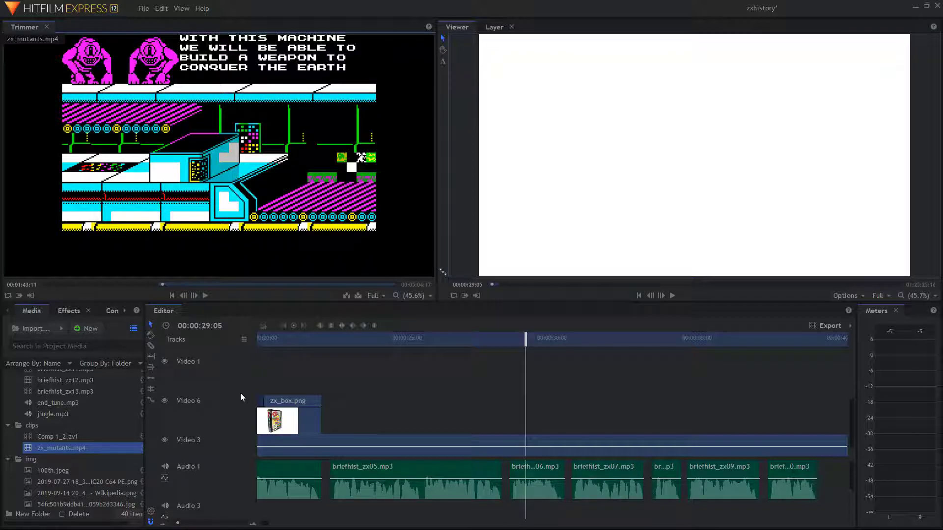
Advance zx_mutants.mp4 through the rest of the aliens' dialogue and set the trim's out point at 00:02:02:26.
{"action": "key", "text": "Right"}
{"action": "key", "text": "Right"}
{"action": "key", "text": "Right"}
{"action": "key", "text": "Right"}
{"action": "key", "text": "Right"}
{"action": "key", "text": "Right"}
{"action": "key", "text": "Right"}
{"action": "key", "text": "Right"}
{"action": "key", "text": "Right"}
{"action": "key", "text": "Right"}
{"action": "key", "text": "Right"}
{"action": "key", "text": "Right"}
{"action": "key", "text": "Right"}
{"action": "key", "text": "Right"}
{"action": "key", "text": "Right"}
{"action": "key", "text": "Right"}
{"action": "key", "text": "Right"}
{"action": "key", "text": "Right"}
{"action": "key", "text": "Right"}
{"action": "key", "text": "Right"}
{"action": "key", "text": "Right"}
{"action": "key", "text": "Right"}
{"action": "key", "text": "Right"}
{"action": "key", "text": "Right"}
{"action": "key", "text": "Right"}
{"action": "key", "text": "Right"}
{"action": "key", "text": "Right"}
{"action": "key", "text": "Right"}
{"action": "key", "text": "Right"}
{"action": "key", "text": "Right"}
{"action": "key", "text": "Right"}
{"action": "key", "text": "Right"}
{"action": "key", "text": "Right"}
{"action": "key", "text": "Right"}
{"action": "key", "text": "Right"}
{"action": "key", "text": "Right"}
{"action": "key", "text": "Right"}
{"action": "key", "text": "Right"}
{"action": "key", "text": "Right"}
{"action": "key", "text": "Right"}
{"action": "key", "text": "Right"}
{"action": "key", "text": "Right"}
{"action": "key", "text": "Right"}
{"action": "key", "text": "Right"}
{"action": "key", "text": "Right"}
{"action": "key", "text": "Right"}
{"action": "key", "text": "Right"}
{"action": "key", "text": "Right"}
{"action": "key", "text": "Right"}
{"action": "key", "text": "Right"}
{"action": "key", "text": "Right"}
{"action": "key", "text": "Right"}
{"action": "key", "text": "Right"}
{"action": "key", "text": "Right"}
{"action": "key", "text": "Right"}
{"action": "key", "text": "Right"}
{"action": "key", "text": "Right"}
{"action": "key", "text": "Right"}
{"action": "key", "text": "Right"}
{"action": "key", "text": "Right"}
{"action": "mouse_move", "coordinate": [167, 284]}
{"action": "left_mouse_down"}
{"action": "mouse_move", "coordinate": [187, 282]}
{"action": "mouse_move", "coordinate": [170, 282]}
{"action": "left_mouse_up"}
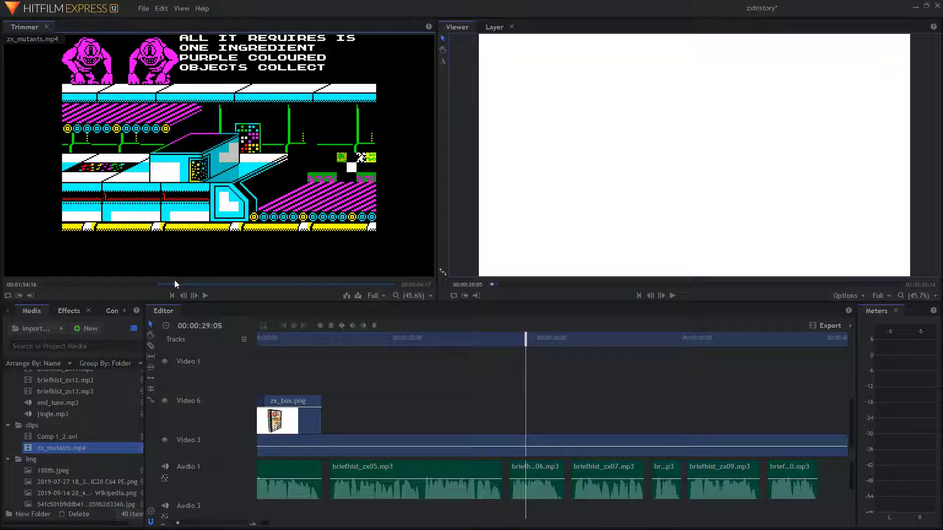
{"action": "left_click_drag", "start_coordinate": [175, 285], "coordinate": [181, 285]}
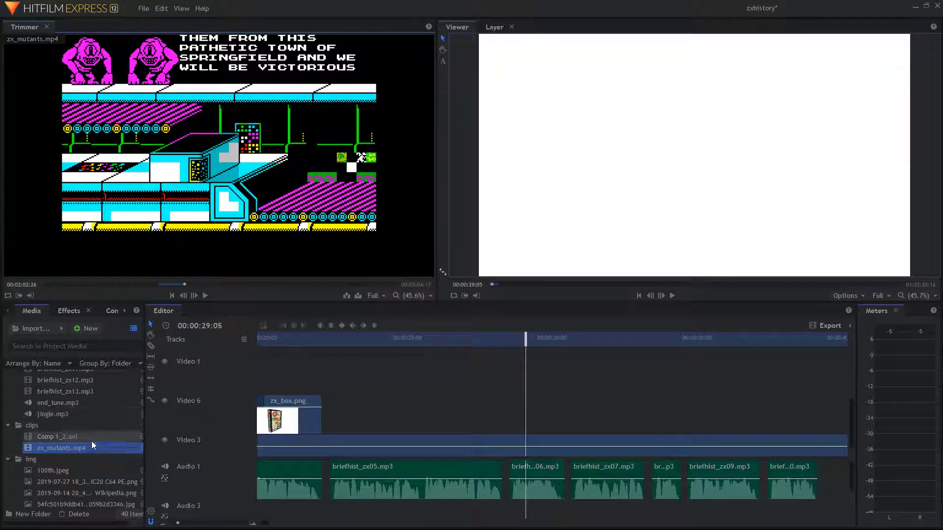
{"action": "left_click_drag", "start_coordinate": [46, 447], "coordinate": [296, 399]}
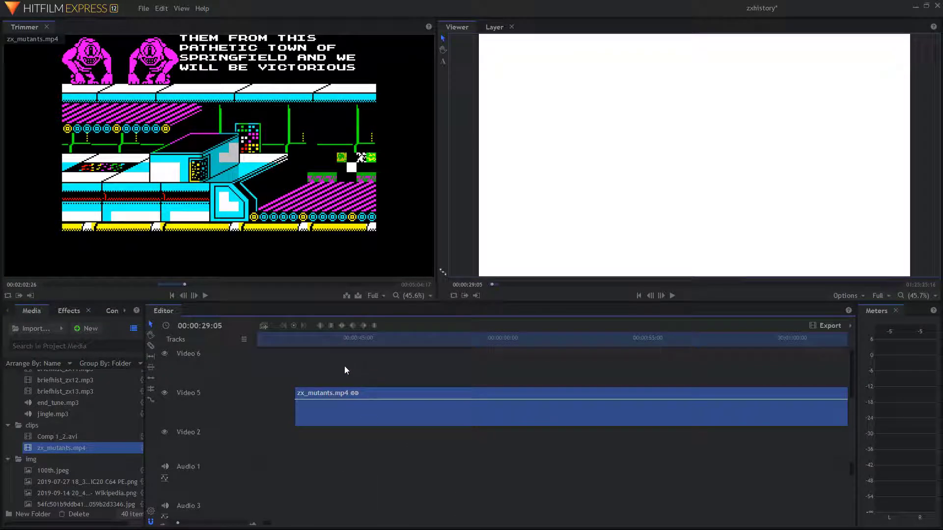
{"action": "left_click", "coordinate": [337, 337]}
{"action": "left_click_drag", "start_coordinate": [337, 338], "coordinate": [468, 427]}
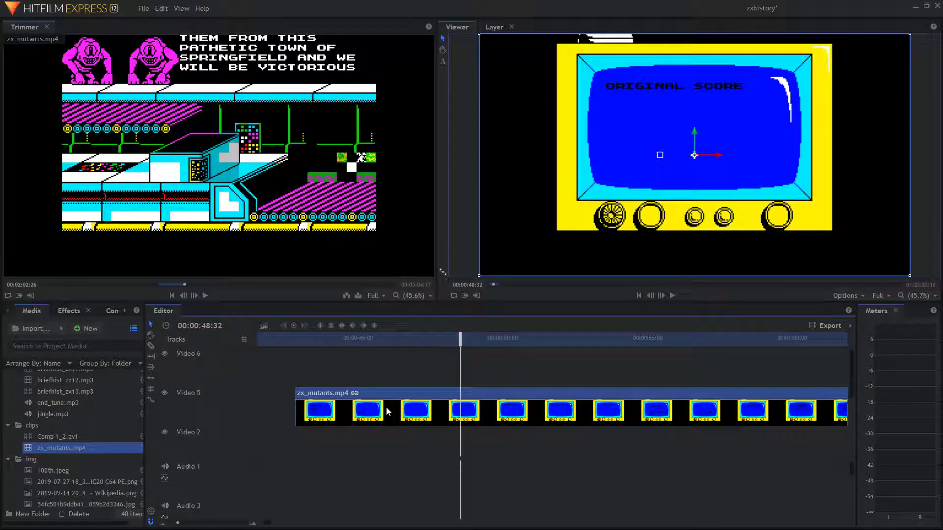
{"action": "key", "text": "Delete"}
Add the trimmed zx_mutants.mp4 section from the Trimmer to the Video 1 track near the start of briefhist_zx05.mp3.
{"action": "mouse_move", "coordinate": [191, 164]}
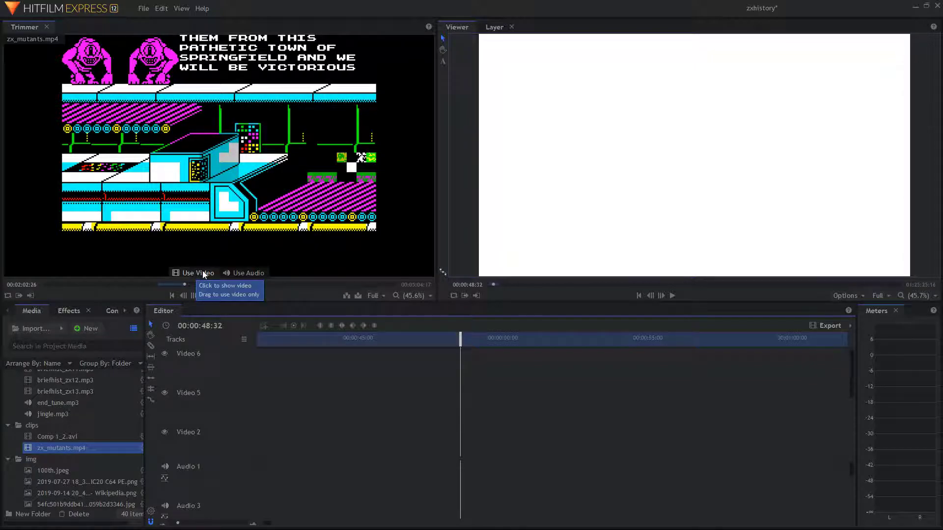
{"action": "left_click_drag", "start_coordinate": [203, 274], "coordinate": [438, 377]}
{"action": "left_click", "coordinate": [527, 339]}
{"action": "left_click_drag", "start_coordinate": [530, 339], "coordinate": [440, 339]}
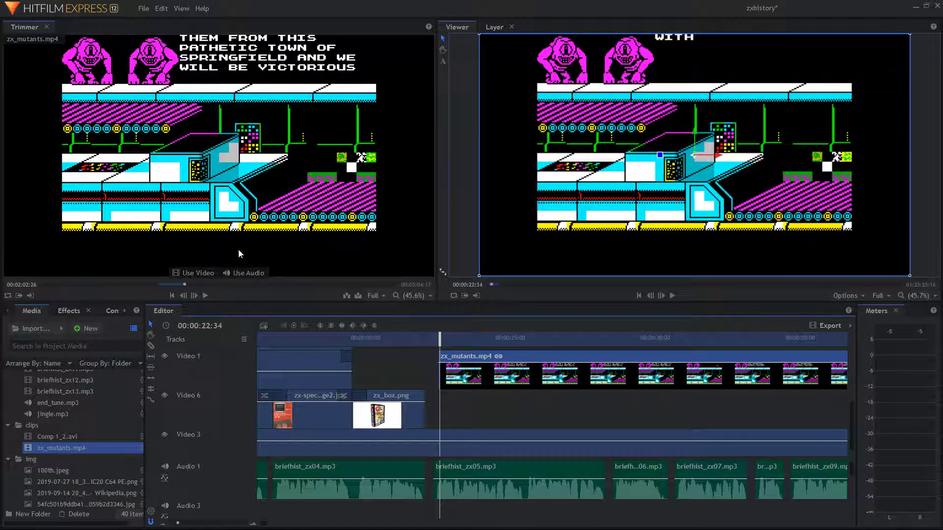
{"action": "mouse_move", "coordinate": [175, 249]}
Move the zx_mutants.mp4 clip down to the Video 6 track, directly after zx_box.png.
{"action": "left_click_drag", "start_coordinate": [440, 340], "coordinate": [311, 339]}
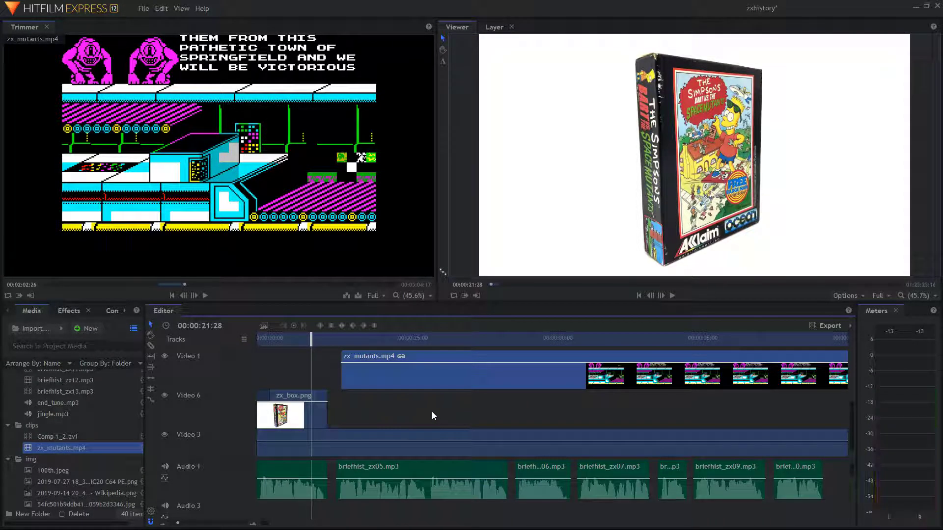
{"action": "left_click_drag", "start_coordinate": [311, 338], "coordinate": [372, 339]}
{"action": "left_click_drag", "start_coordinate": [495, 374], "coordinate": [476, 409]}
Look through the timeline's audio tracks to examine the audio linked to zx_mutants.mp4 beneath the narration.
{"action": "scroll", "coordinate": [440, 376], "scroll_direction": "down", "scroll_amount": 1}
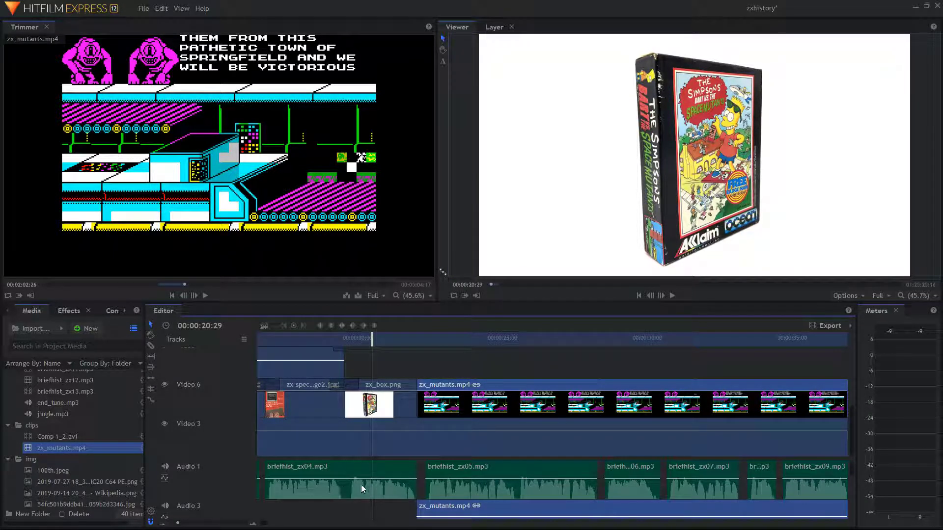
{"action": "scroll", "coordinate": [369, 481], "scroll_direction": "down", "scroll_amount": 1}
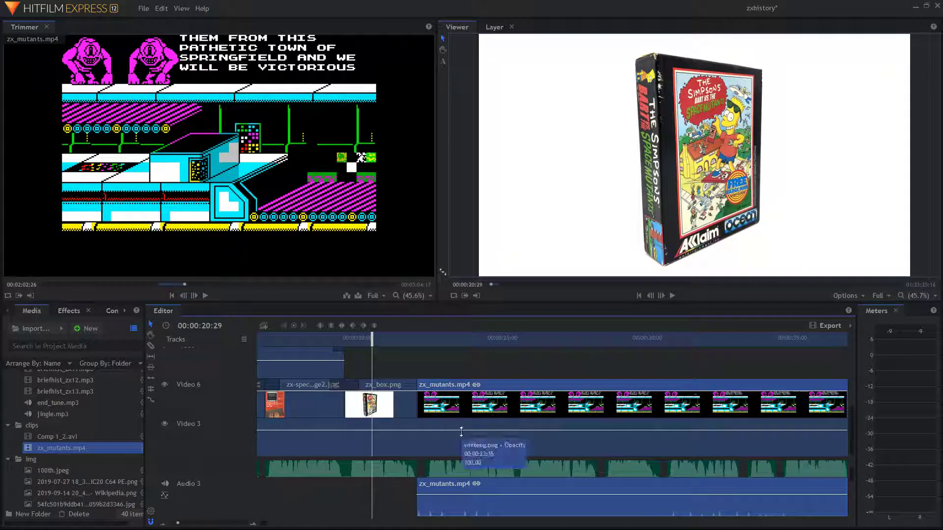
{"action": "scroll", "coordinate": [407, 481], "scroll_direction": "down", "scroll_amount": 1}
{"action": "scroll", "coordinate": [406, 481], "scroll_direction": "down", "scroll_amount": 2}
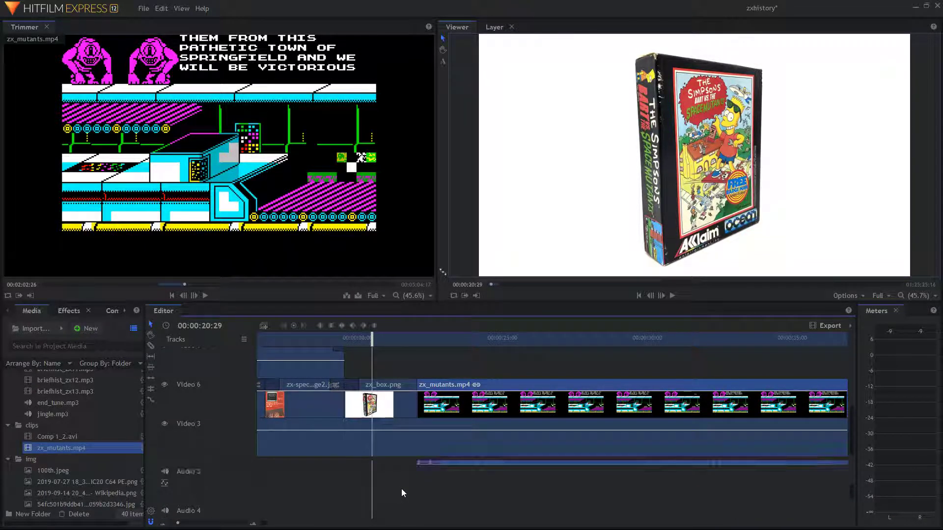
{"action": "scroll", "coordinate": [402, 493], "scroll_direction": "down", "scroll_amount": 4}
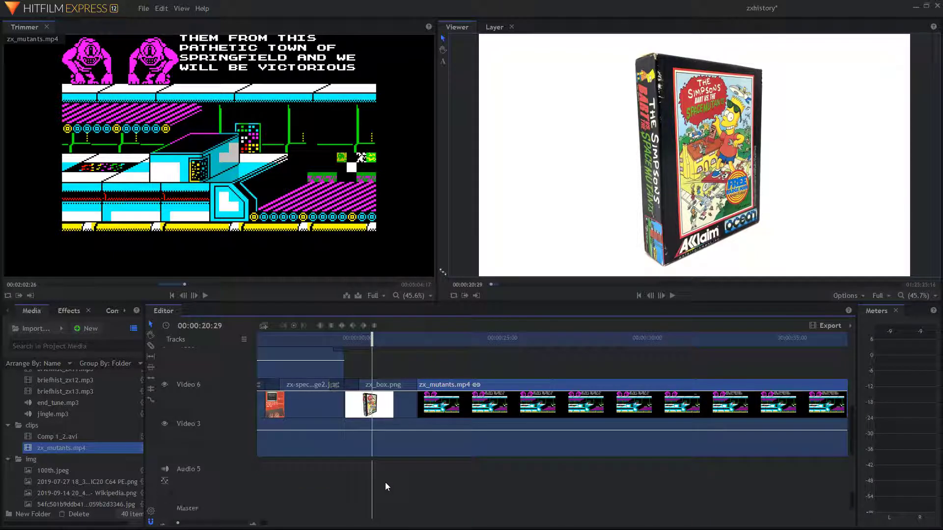
{"action": "scroll", "coordinate": [385, 484], "scroll_direction": "up", "scroll_amount": 5}
{"action": "scroll", "coordinate": [385, 483], "scroll_direction": "down", "scroll_amount": 1}
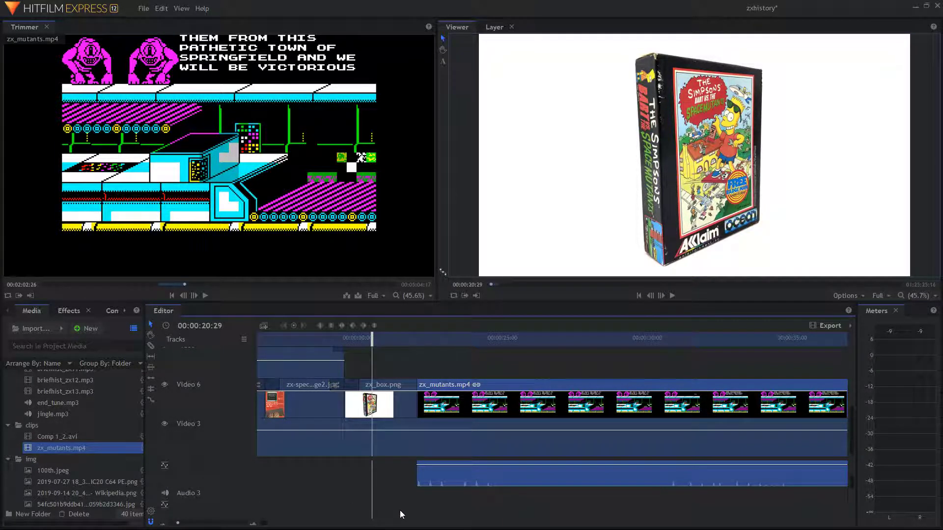
{"action": "scroll", "coordinate": [403, 491], "scroll_direction": "up", "scroll_amount": 2}
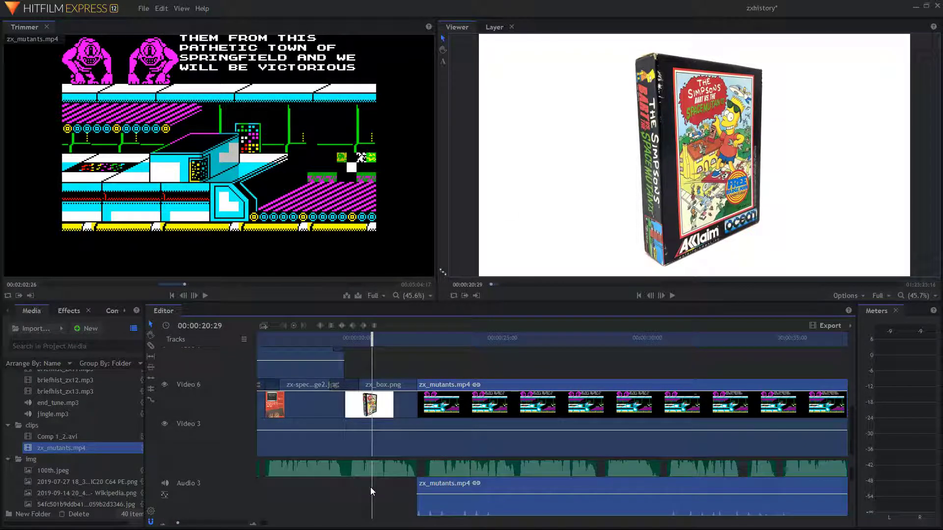
{"action": "scroll", "coordinate": [388, 489], "scroll_direction": "up", "scroll_amount": 1}
{"action": "scroll", "coordinate": [406, 491], "scroll_direction": "down", "scroll_amount": 2}
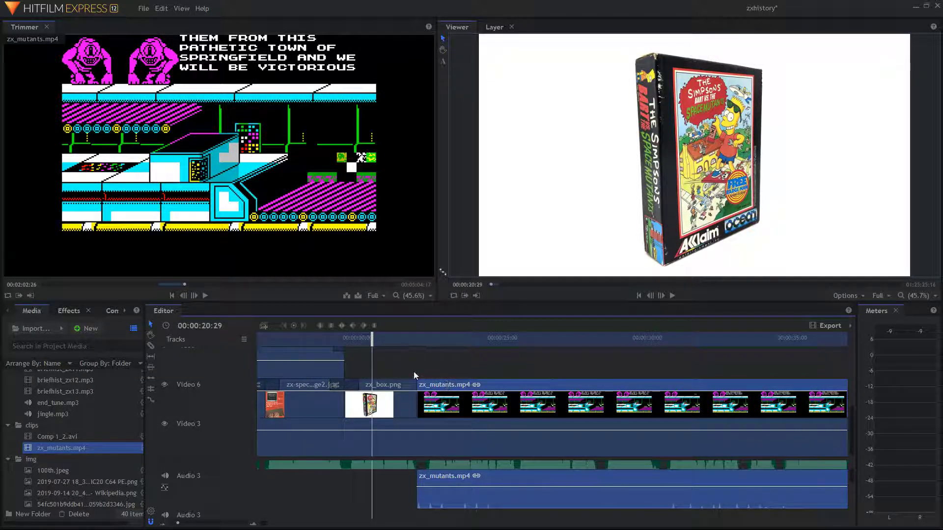
Try slicing zx_mutants.mp4 at about 00:00:25 and deleting the part after the cut, and undo the edit.
{"action": "left_click", "coordinate": [149, 346]}
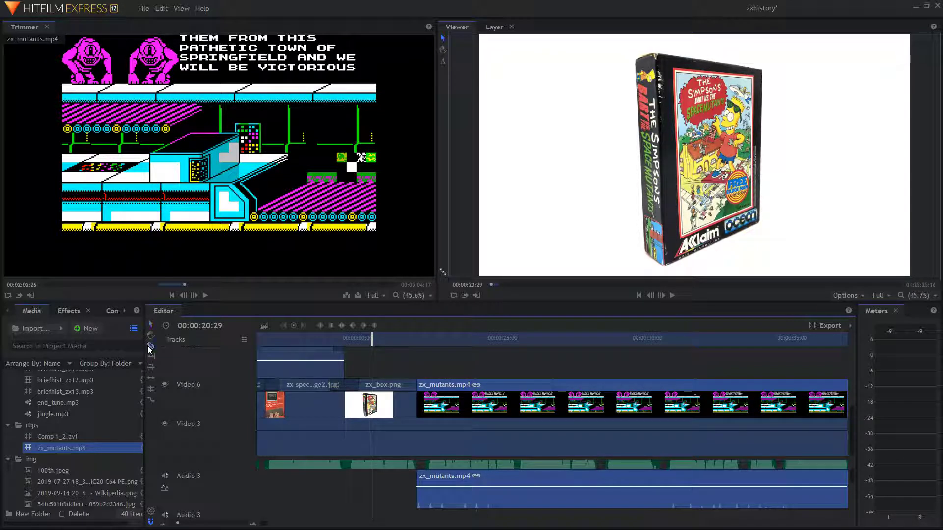
{"action": "left_click", "coordinate": [504, 385]}
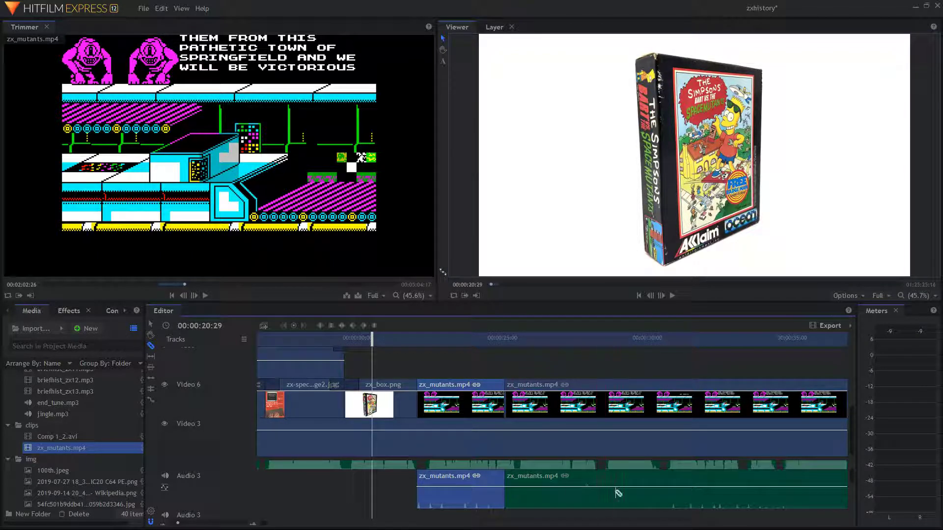
{"action": "left_click", "coordinate": [151, 324]}
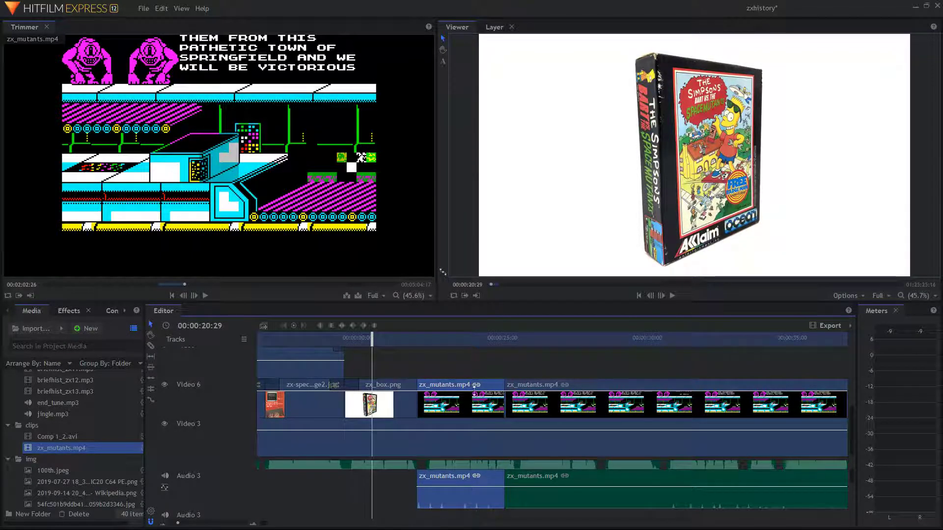
{"action": "left_click", "coordinate": [537, 388]}
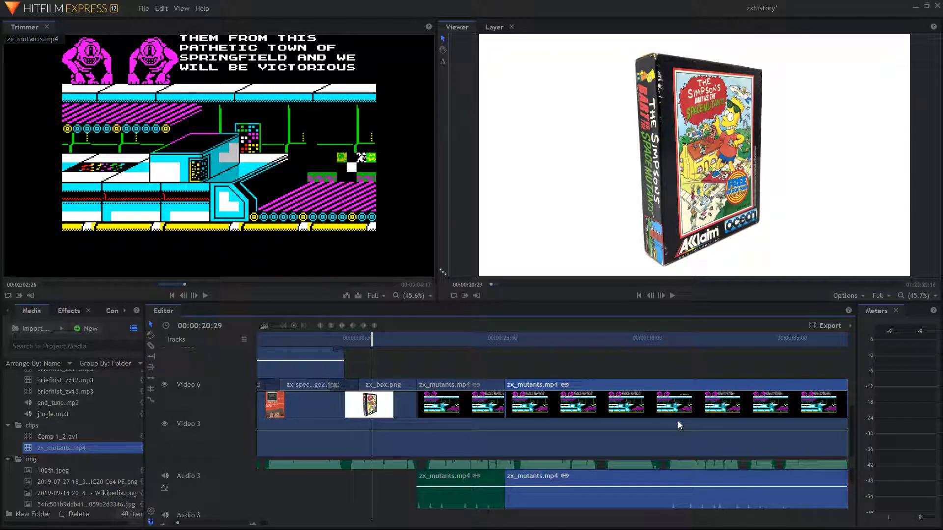
{"action": "key", "text": "Delete"}
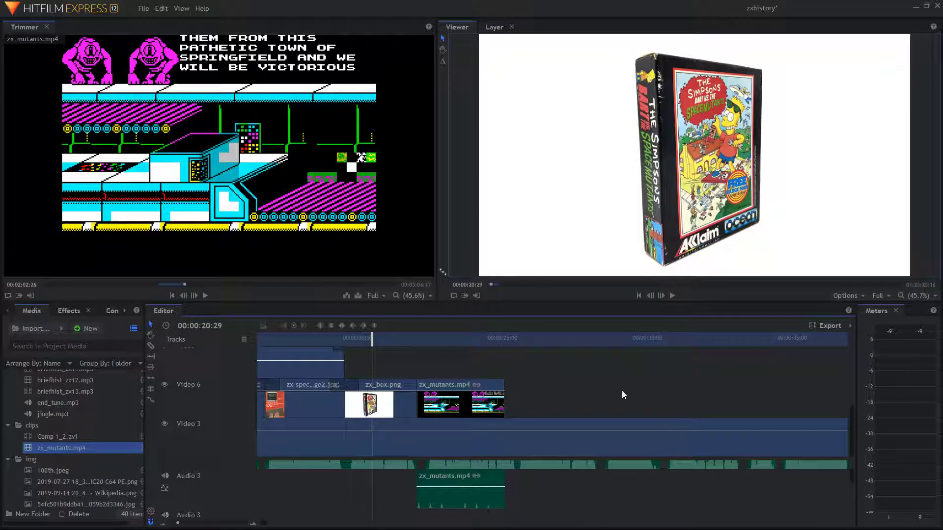
{"action": "key", "text": "ctrl+z"}
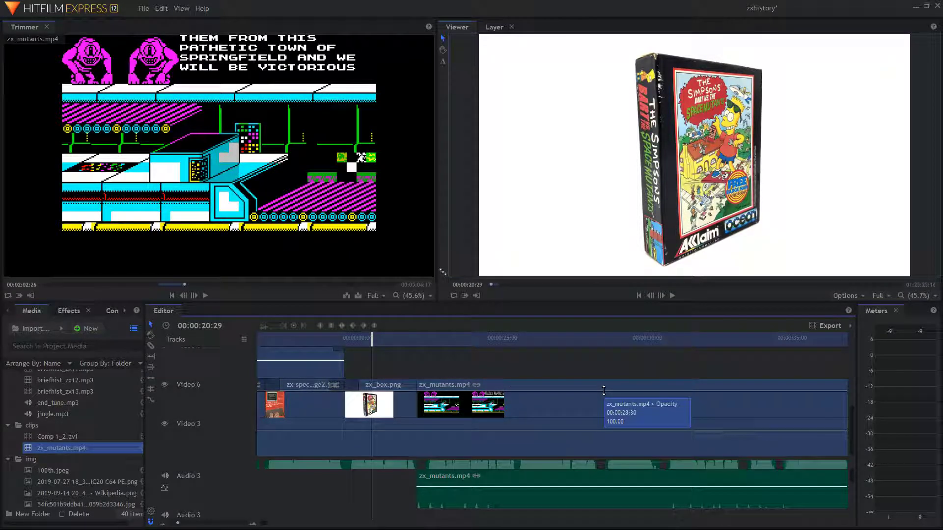
Shift the Audio 1 narration clips from briefhist_zx06.mp3 onwards further along the timeline, leaving a gap after briefhist_zx05.mp3.
{"action": "left_click_drag", "start_coordinate": [371, 337], "coordinate": [444, 358]}
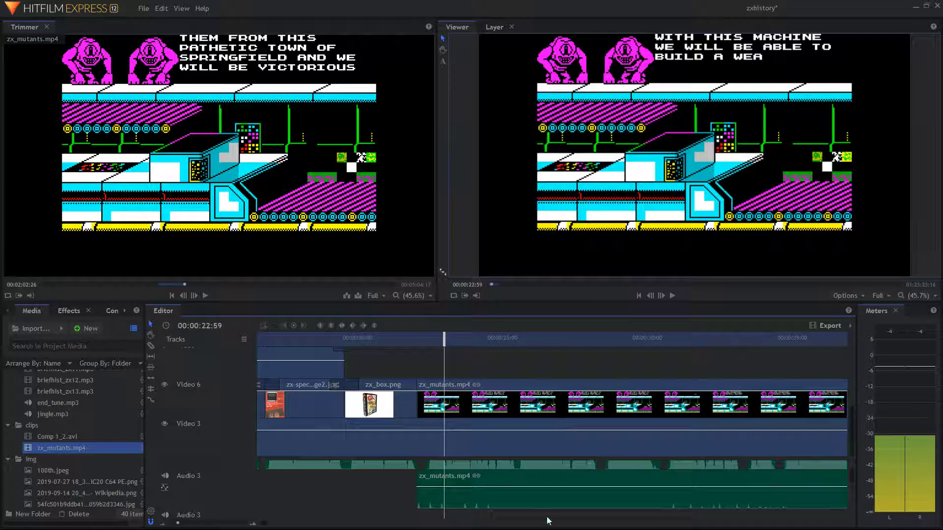
{"action": "scroll", "coordinate": [388, 490], "scroll_direction": "up", "scroll_amount": 2}
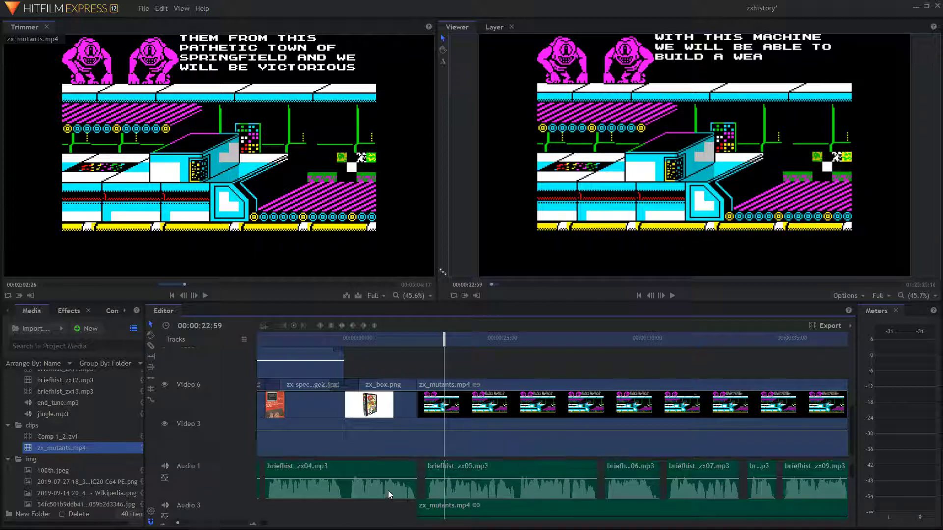
{"action": "scroll", "coordinate": [401, 485], "scroll_direction": "up", "scroll_amount": 1}
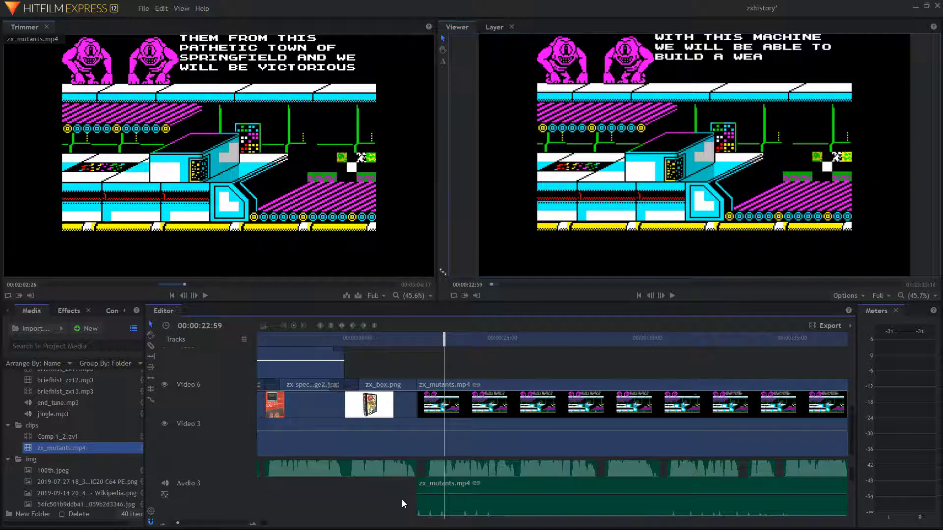
{"action": "scroll", "coordinate": [493, 477], "scroll_direction": "up", "scroll_amount": 1}
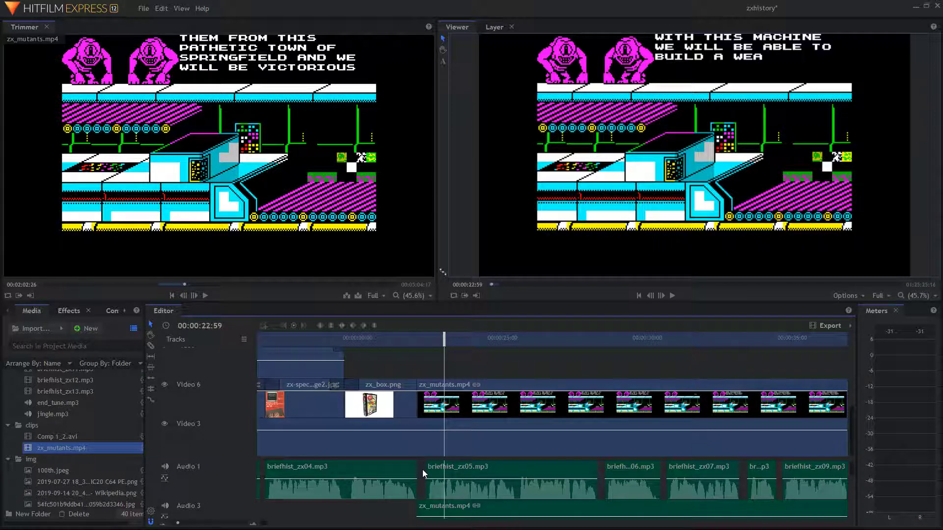
{"action": "scroll", "coordinate": [530, 473], "scroll_direction": "right", "scroll_amount": 10}
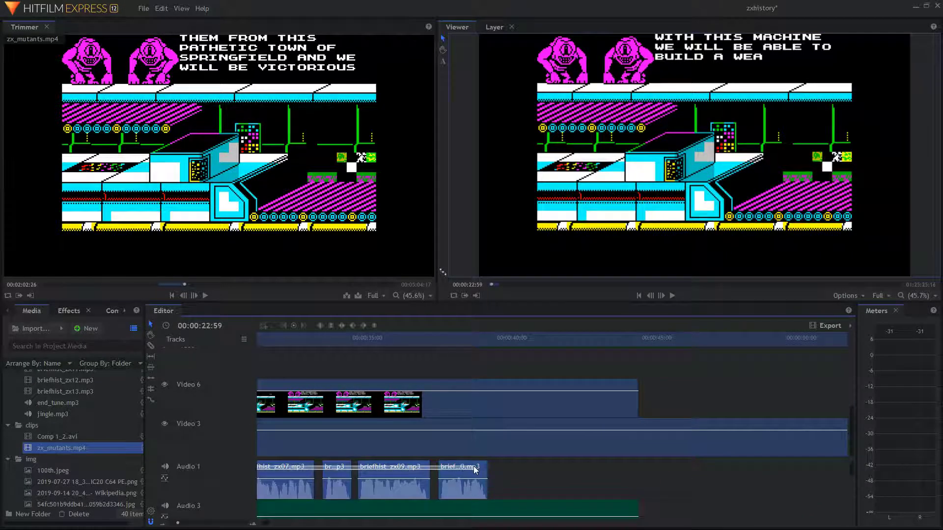
{"action": "left_click", "coordinate": [306, 338]}
{"action": "left_click_drag", "start_coordinate": [310, 339], "coordinate": [693, 339]}
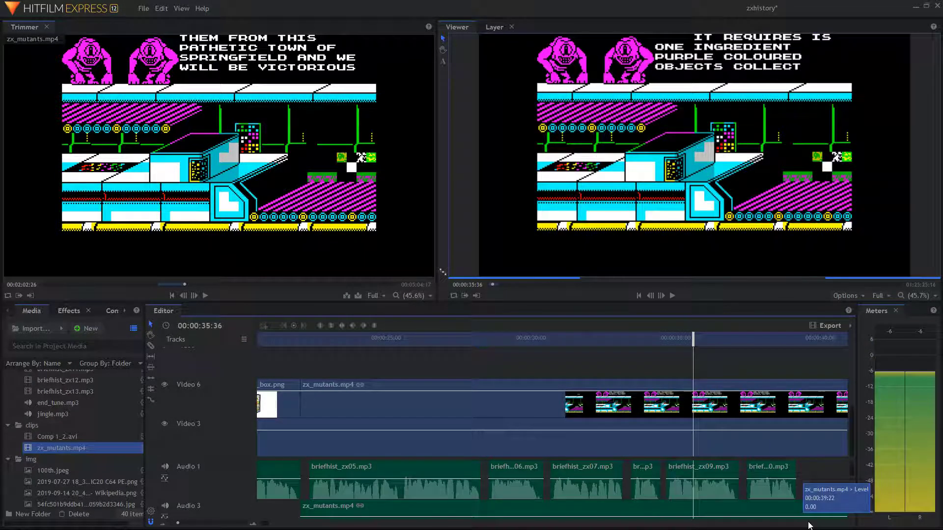
{"action": "left_click_drag", "start_coordinate": [812, 488], "coordinate": [491, 494]}
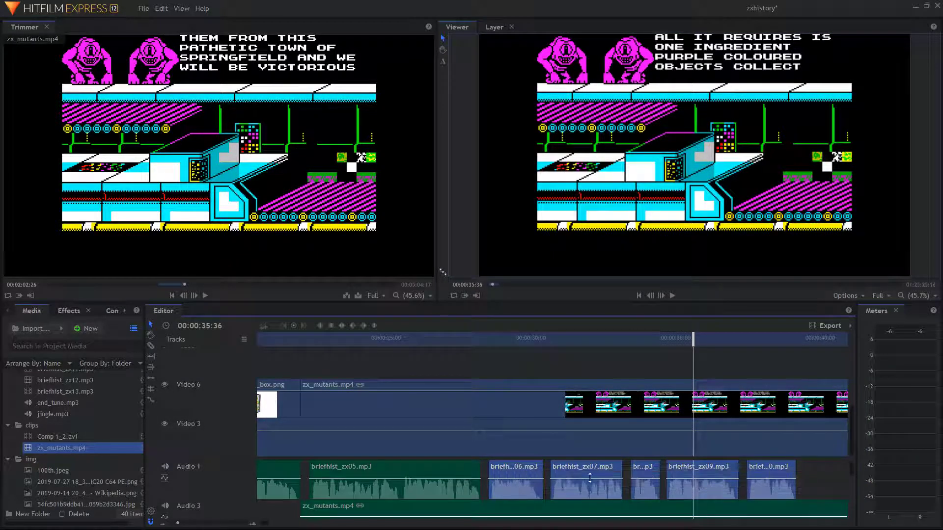
{"action": "left_click_drag", "start_coordinate": [693, 339], "coordinate": [797, 338]}
{"action": "left_click_drag", "start_coordinate": [393, 470], "coordinate": [803, 473]}
Play the timeline from 00:00:21:23 past the end of briefhist_zx05.mp3 to check the narration against the zx_mutants.mp4 footage.
{"action": "left_click_drag", "start_coordinate": [764, 339], "coordinate": [373, 370]}
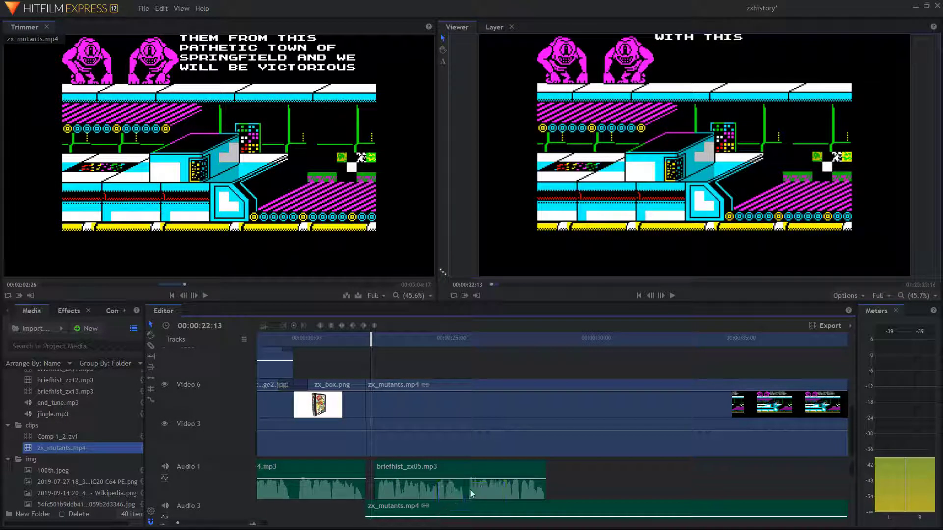
{"action": "left_click", "coordinate": [460, 465]}
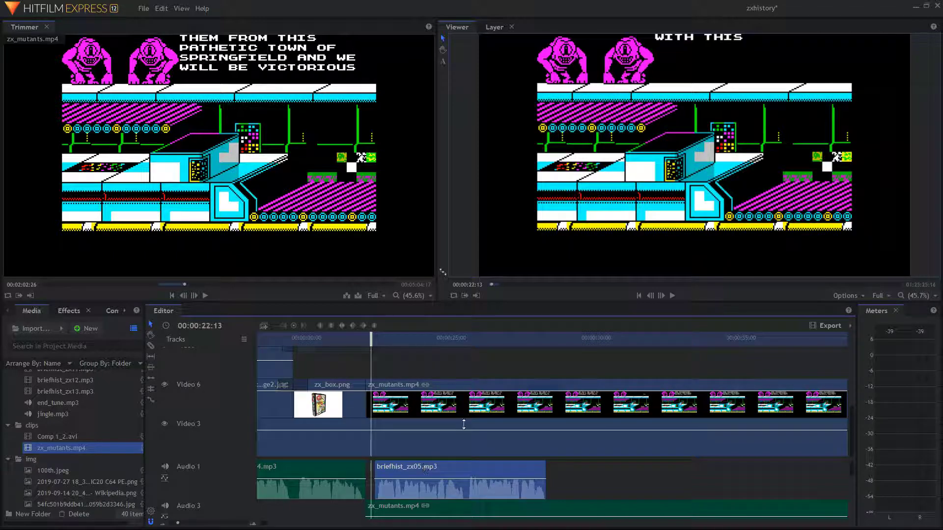
{"action": "left_click_drag", "start_coordinate": [365, 335], "coordinate": [347, 337]}
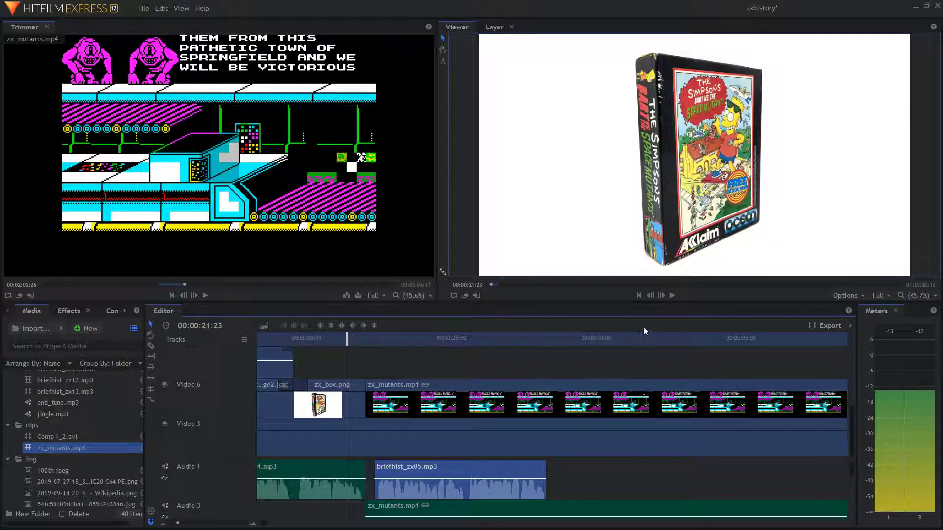
{"action": "left_click", "coordinate": [673, 296]}
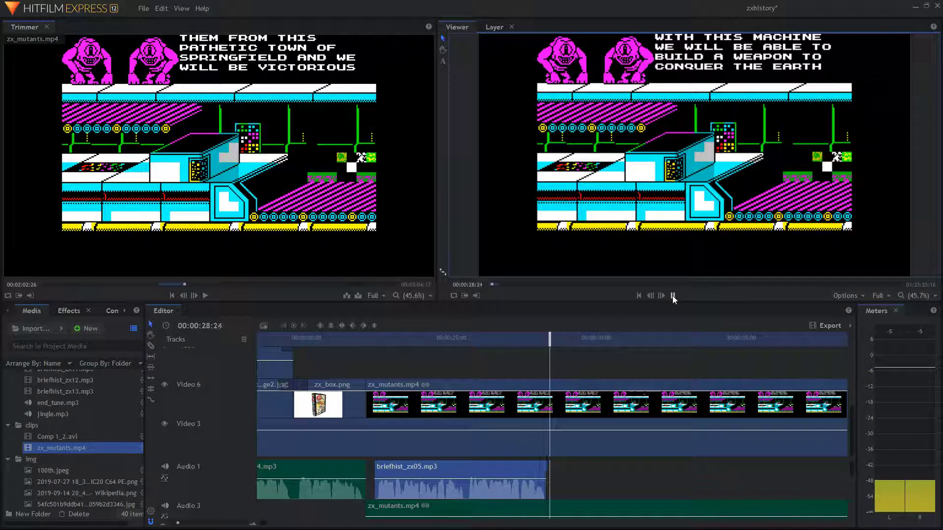
{"action": "left_click", "coordinate": [673, 295]}
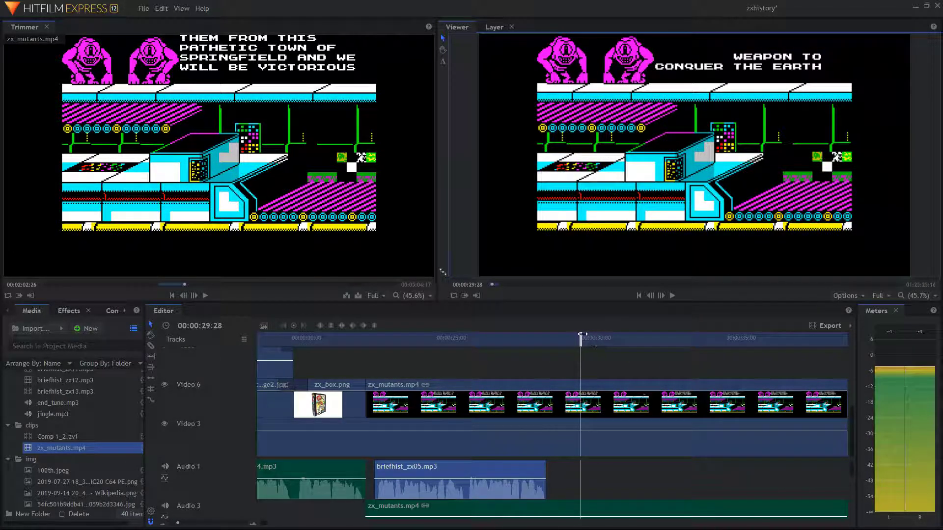
Move briefhist_zx06.mp3 back to just after briefhist_zx05.mp3 on Audio 1 and place the playhead at 00:00:33:06.
{"action": "left_click_drag", "start_coordinate": [581, 337], "coordinate": [840, 337]}
{"action": "left_click_drag", "start_coordinate": [687, 479], "coordinate": [396, 464]}
{"action": "left_click", "coordinate": [700, 345]}
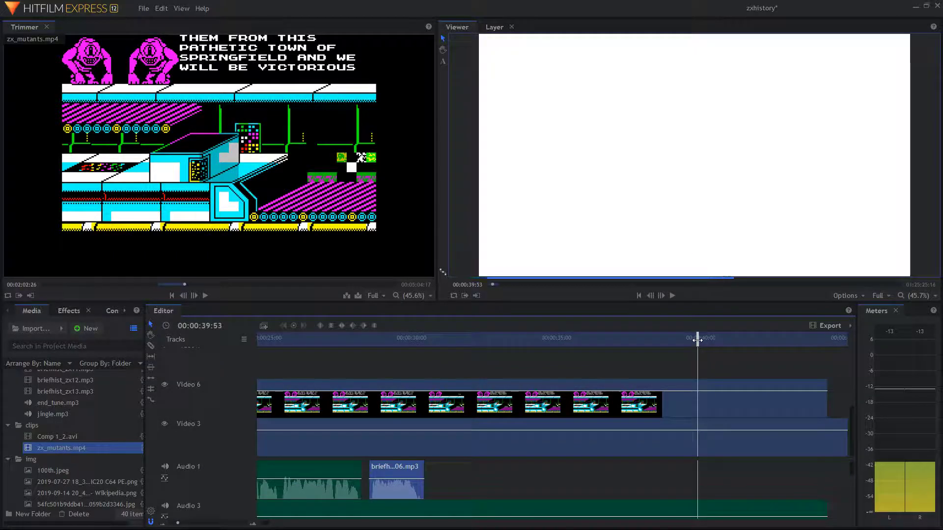
{"action": "left_click", "coordinate": [502, 345]}
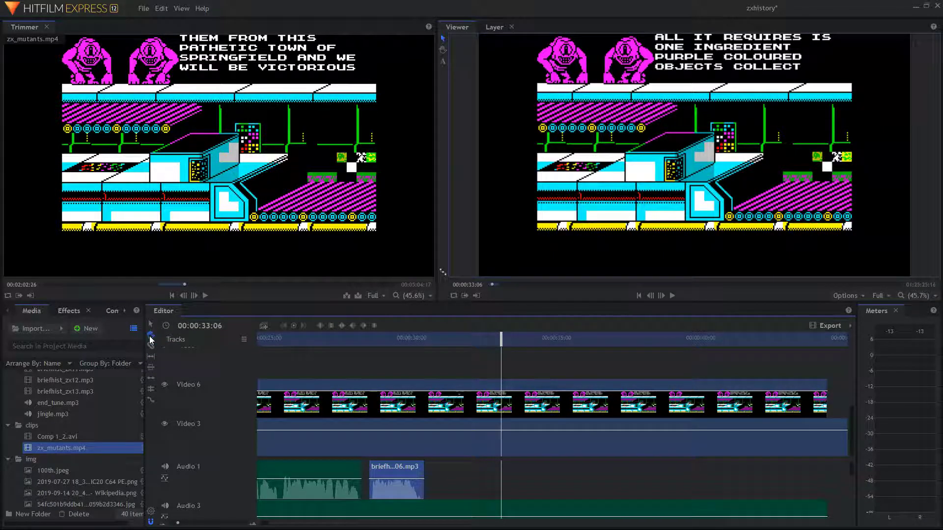
{"action": "left_click_drag", "start_coordinate": [341, 391], "coordinate": [530, 339]}
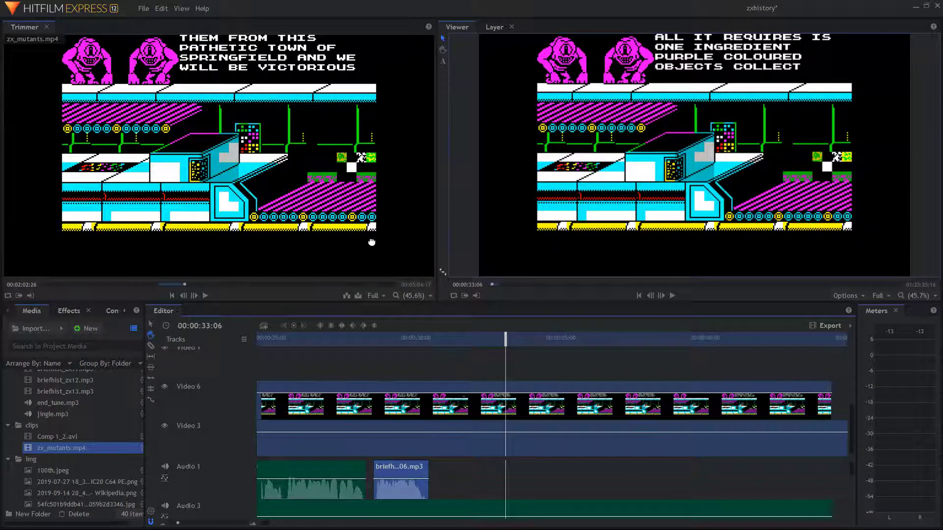
Play the timeline across briefhist_zx05.mp3 and briefhist_zx06.mp3 to check the narration timing against the scrolling text in zx_mutants.mp4.
{"action": "left_click_drag", "start_coordinate": [372, 223], "coordinate": [381, 223]}
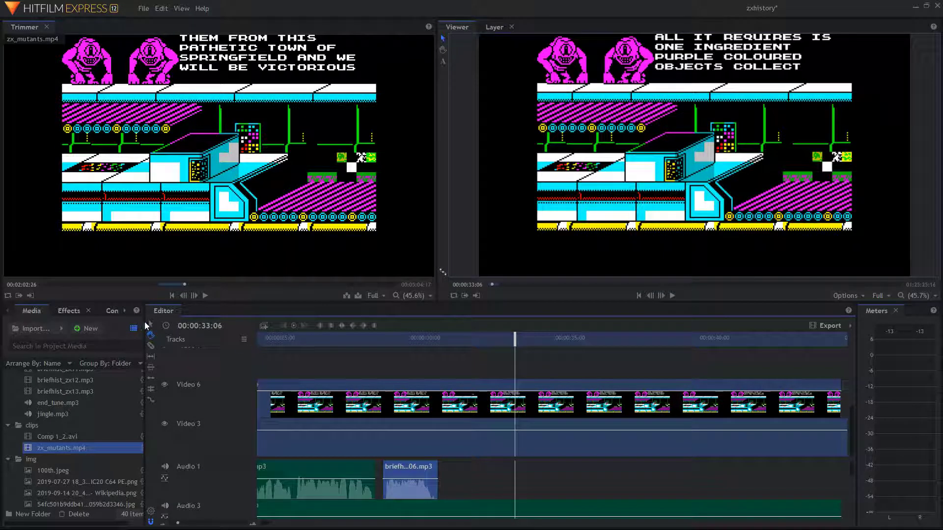
{"action": "left_click_drag", "start_coordinate": [514, 345], "coordinate": [342, 350]}
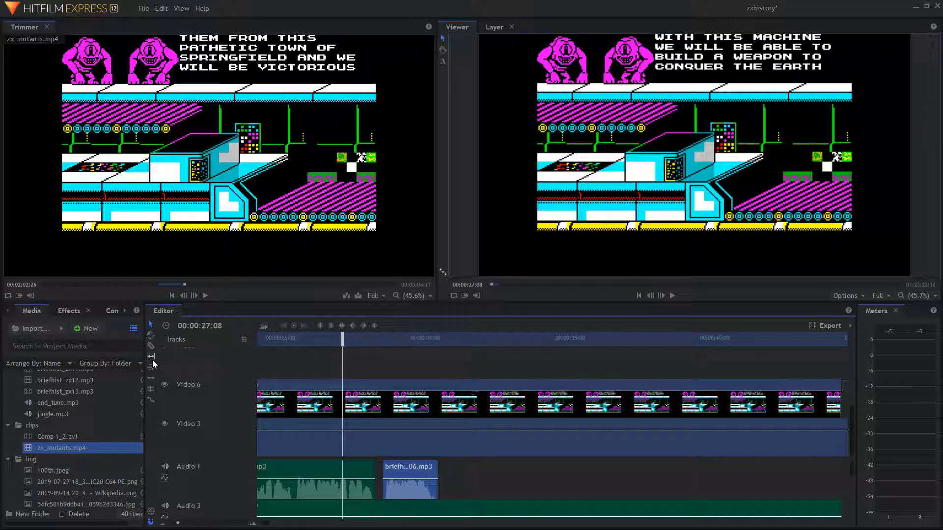
{"action": "left_click_drag", "start_coordinate": [341, 346], "coordinate": [304, 344]}
{"action": "left_click", "coordinate": [673, 296]}
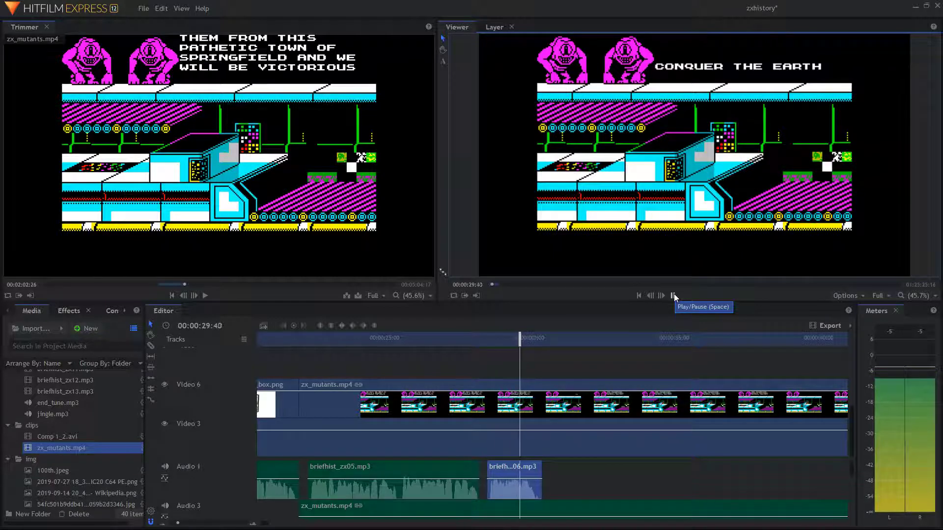
{"action": "left_click", "coordinate": [674, 294]}
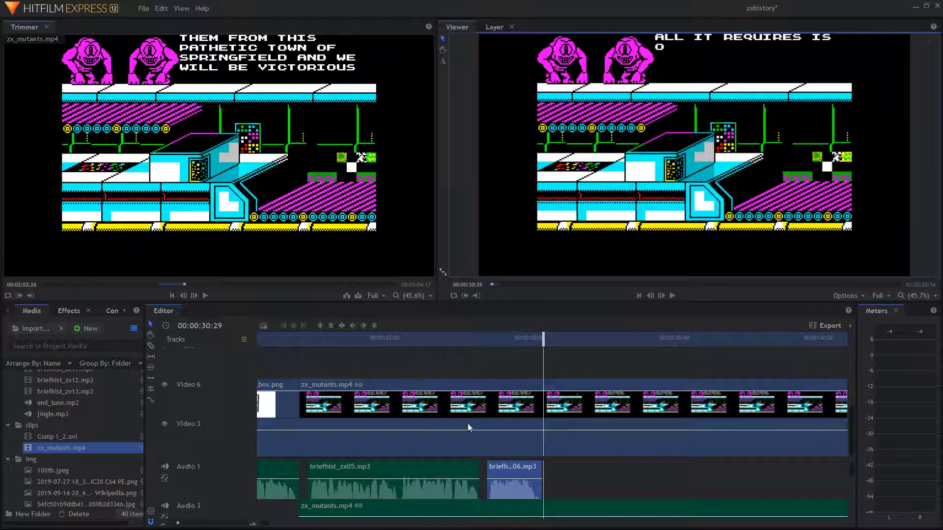
{"action": "left_click_drag", "start_coordinate": [540, 339], "coordinate": [328, 335]}
{"action": "left_click", "coordinate": [673, 296]}
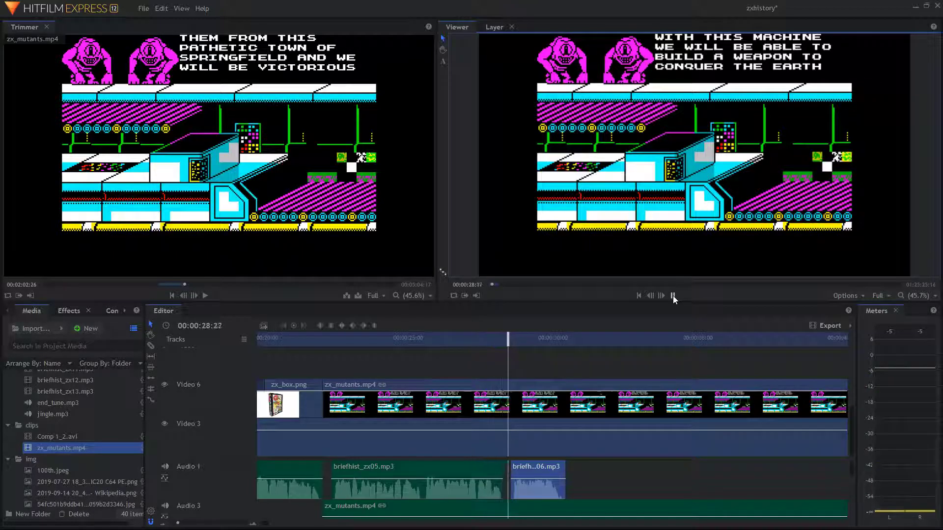
{"action": "left_click", "coordinate": [673, 296]}
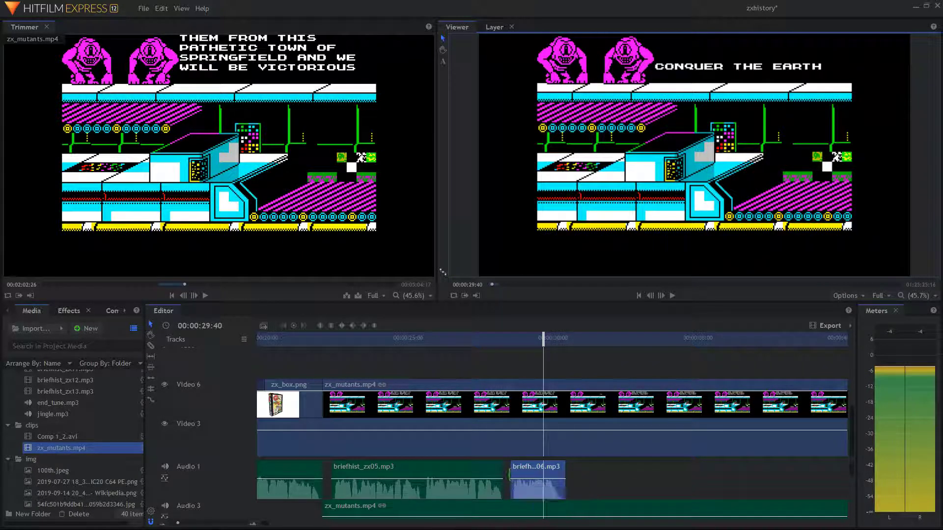
Shift briefhist_zx06.mp3 further along Audio 1 to start at about 00:00:29:40, checking its timing with playback.
{"action": "left_click_drag", "start_coordinate": [522, 474], "coordinate": [532, 471]}
{"action": "left_click_drag", "start_coordinate": [542, 341], "coordinate": [326, 339]}
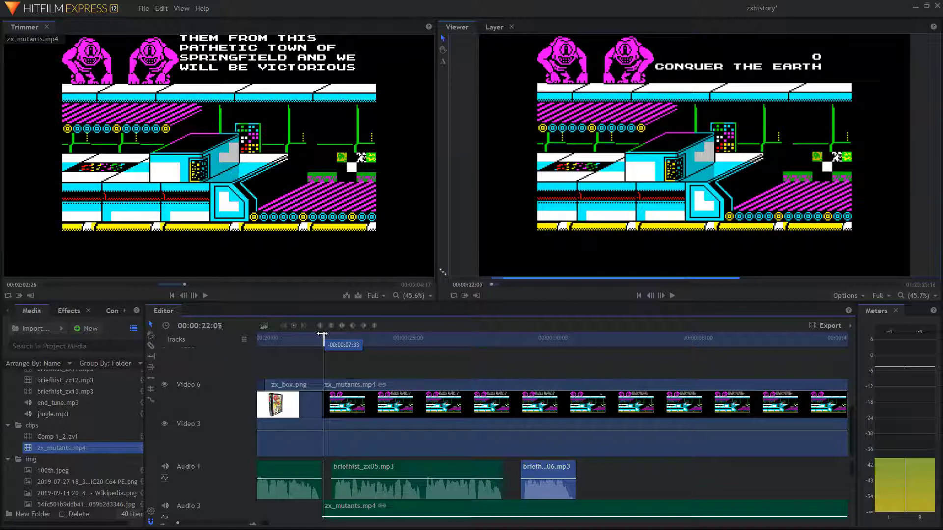
{"action": "left_click", "coordinate": [674, 295]}
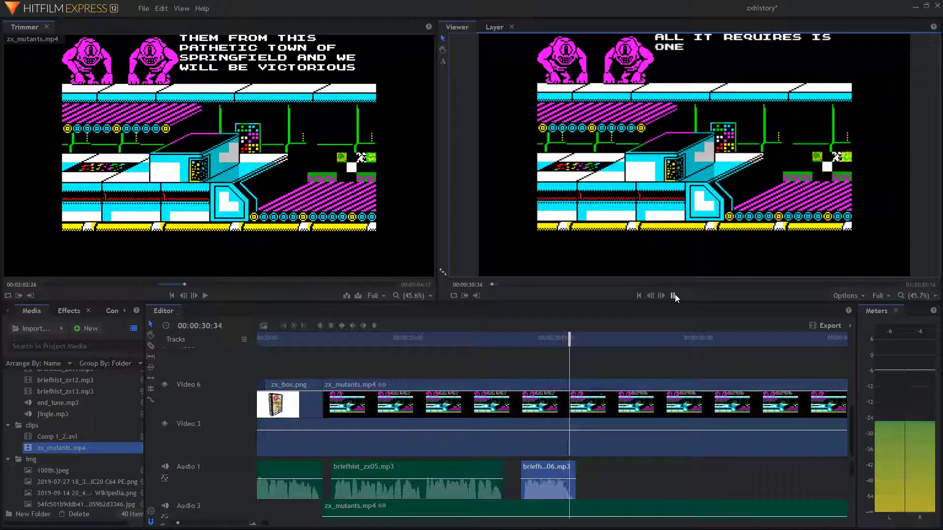
{"action": "left_click", "coordinate": [674, 296]}
{"action": "left_click_drag", "start_coordinate": [547, 471], "coordinate": [565, 472]}
{"action": "left_click_drag", "start_coordinate": [619, 339], "coordinate": [594, 348]}
{"action": "left_click_drag", "start_coordinate": [569, 471], "coordinate": [573, 467]}
Play the timeline from just before zx_box.png into briefhist_zx05.mp3 to check how the game audio sounds under the narration.
{"action": "left_click_drag", "start_coordinate": [595, 344], "coordinate": [327, 347]}
{"action": "left_click", "coordinate": [673, 295]}
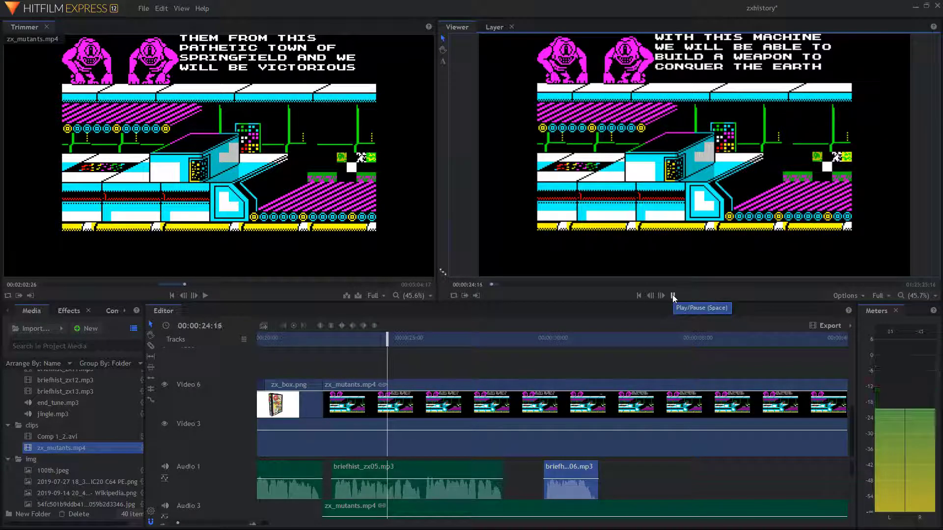
{"action": "left_click_drag", "start_coordinate": [403, 340], "coordinate": [260, 350]}
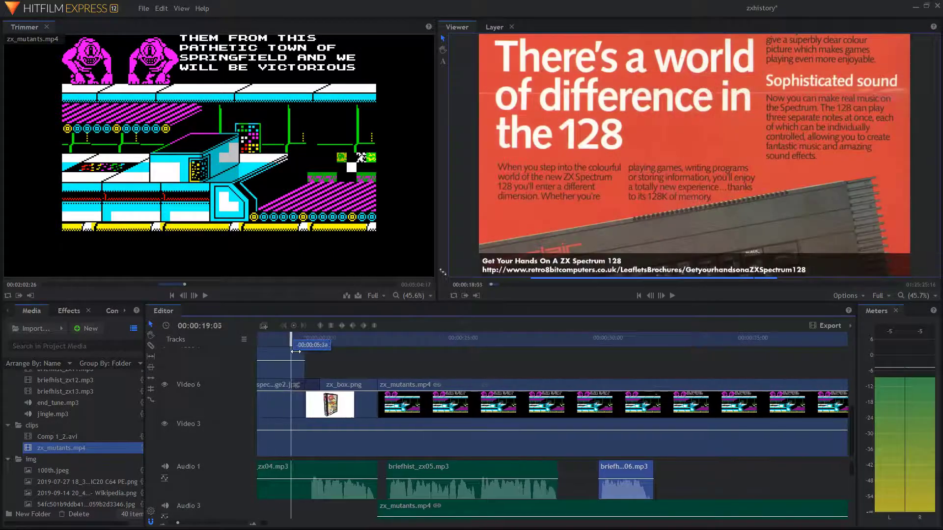
{"action": "left_click", "coordinate": [673, 296]}
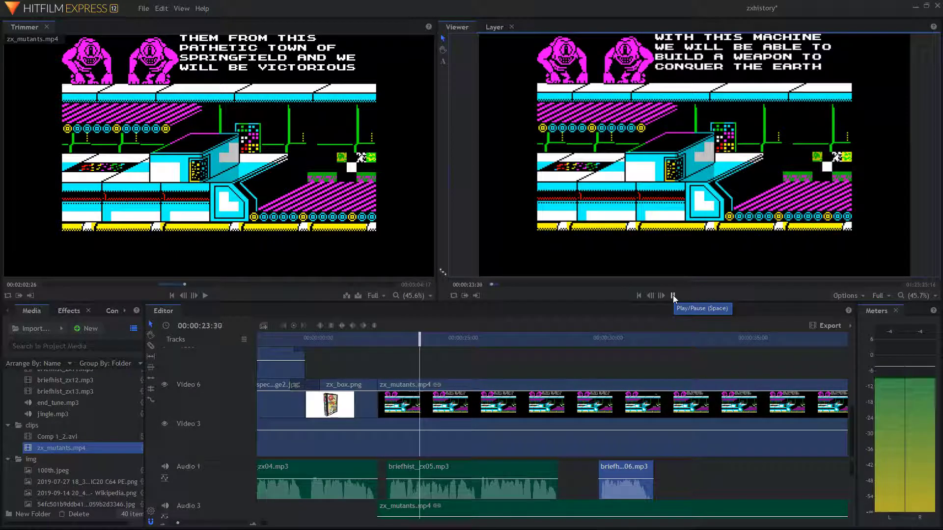
{"action": "left_click", "coordinate": [673, 296]}
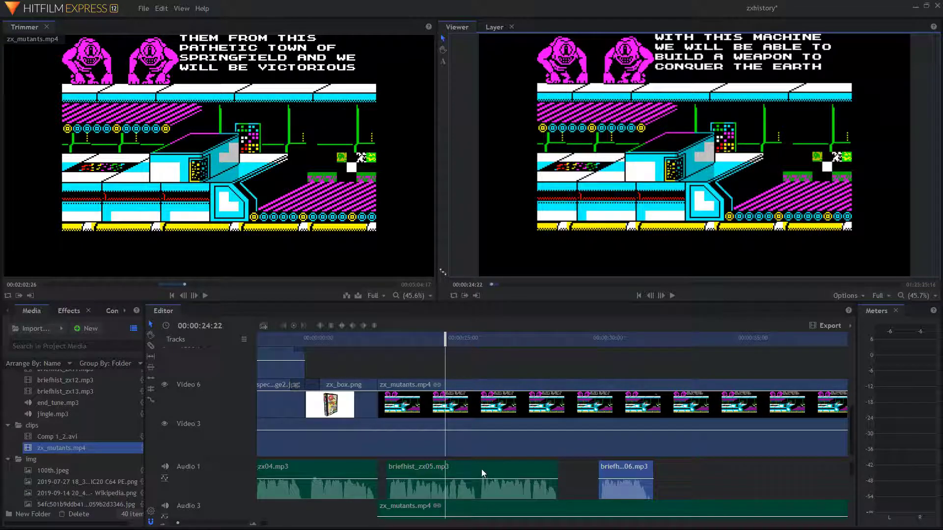
Add two closely spaced level keyframes to the zx_mutants.mp4 audio on Audio 3 at about 00:00:28:14, near the end of briefhist_zx05.mp3.
{"action": "mouse_move", "coordinate": [452, 478]}
{"action": "scroll", "coordinate": [354, 499], "scroll_direction": "down", "scroll_amount": 2}
{"action": "scroll", "coordinate": [357, 505], "scroll_direction": "up", "scroll_amount": 2}
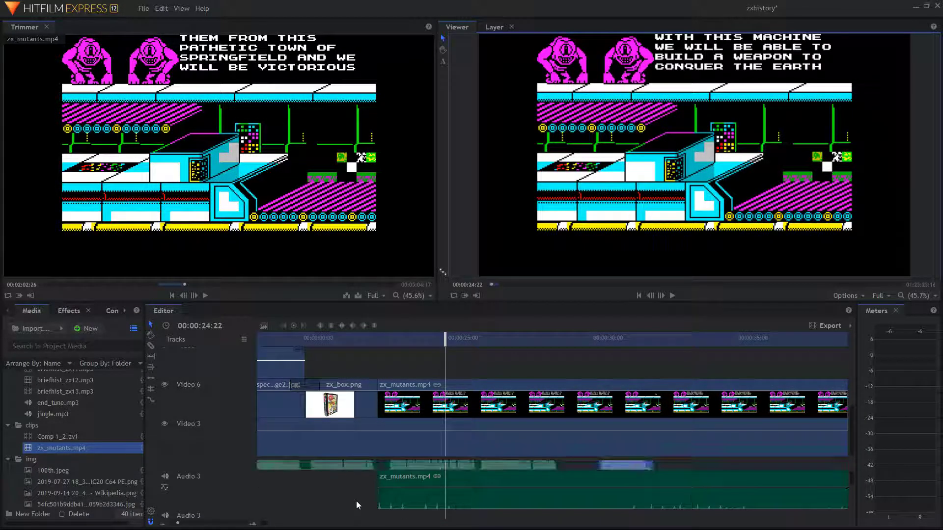
{"action": "scroll", "coordinate": [356, 501], "scroll_direction": "down", "scroll_amount": 2}
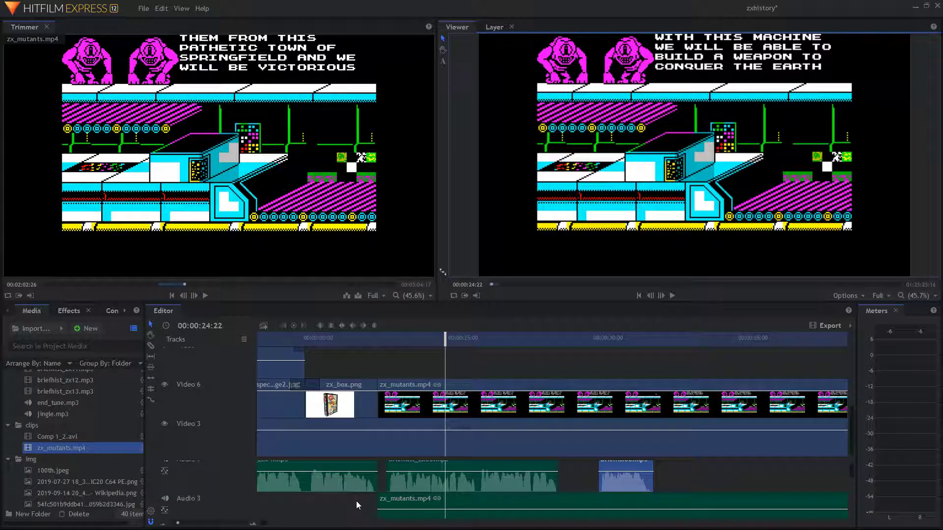
{"action": "scroll", "coordinate": [382, 498], "scroll_direction": "up", "scroll_amount": 2}
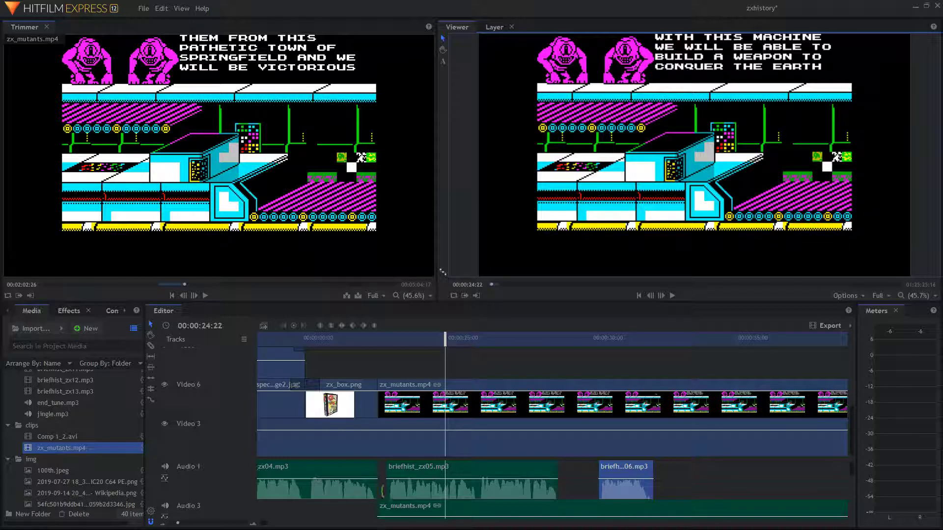
{"action": "scroll", "coordinate": [402, 481], "scroll_direction": "down", "scroll_amount": 2}
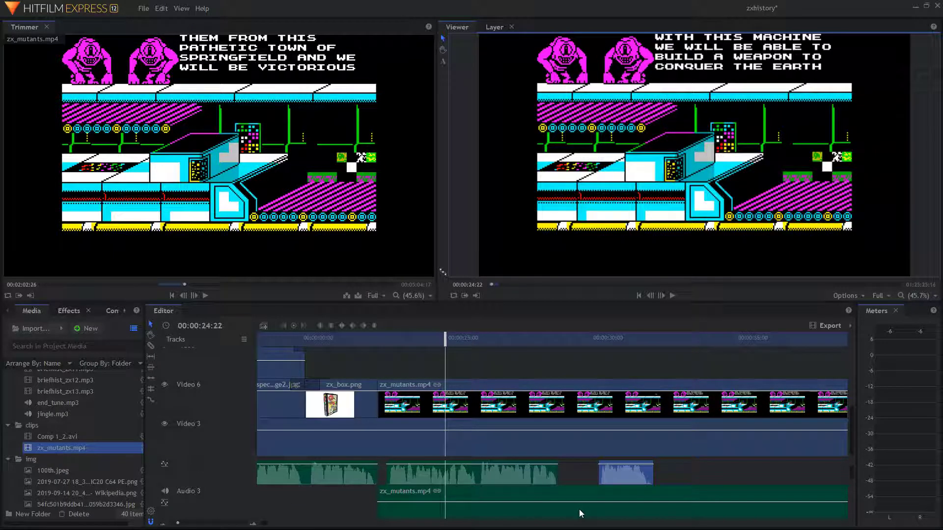
{"action": "left_click", "coordinate": [552, 502]}
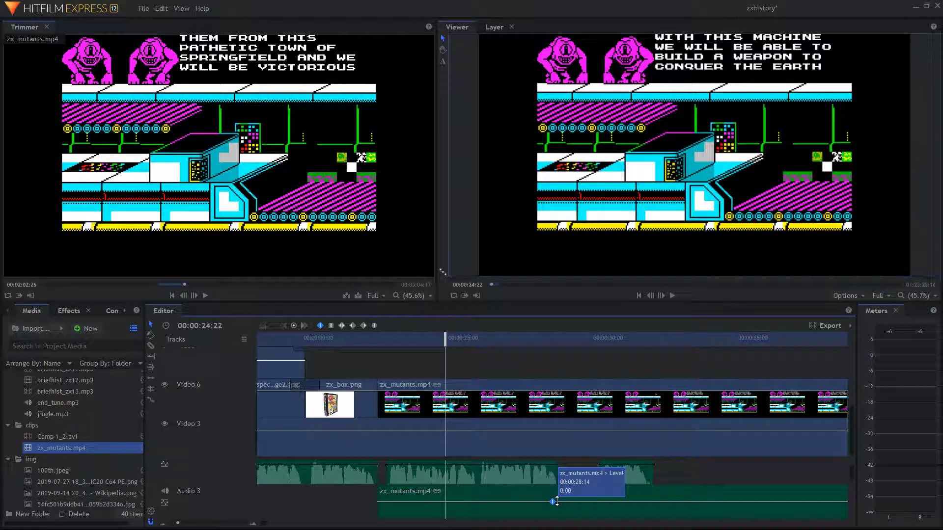
{"action": "left_click", "coordinate": [556, 501]}
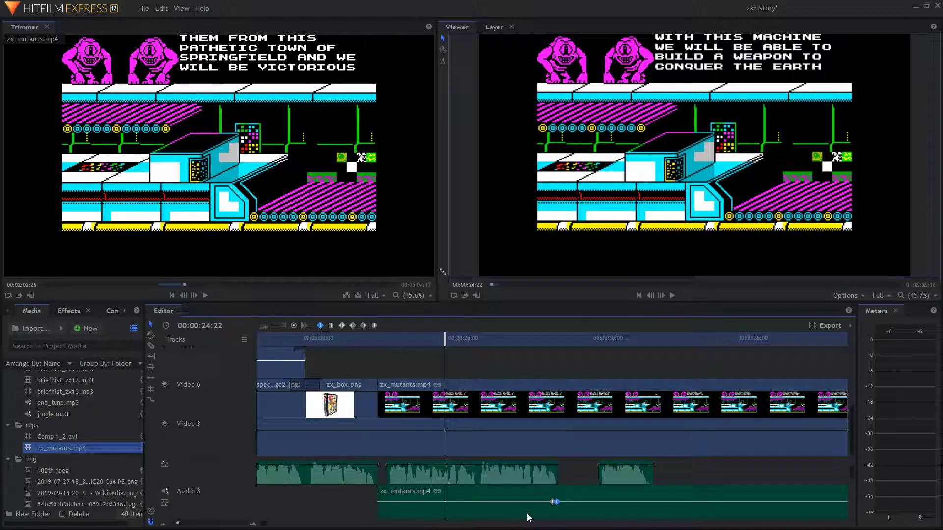
Lower the zx_mutants.mp4 audio level before the keyframe pair to -18.67 to duck it under briefhist_zx05.mp3.
{"action": "scroll", "coordinate": [473, 494], "scroll_direction": "up", "scroll_amount": 1}
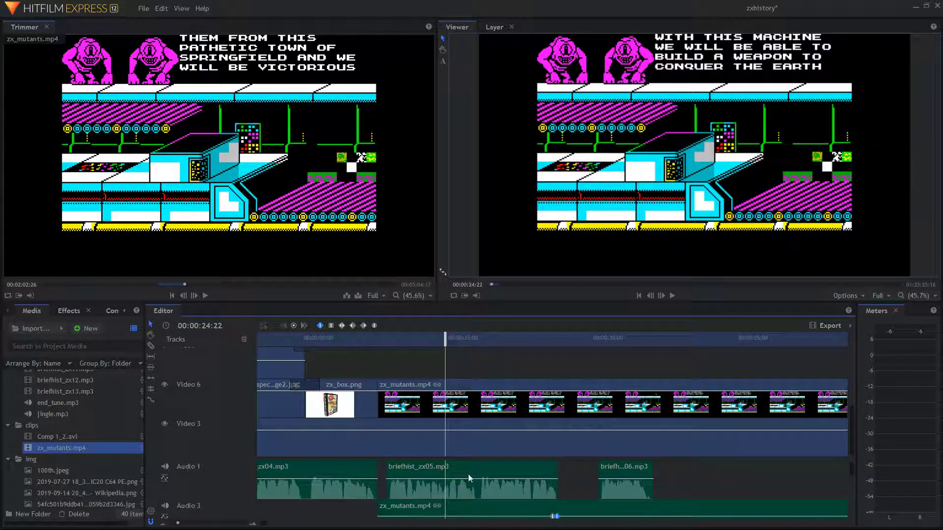
{"action": "scroll", "coordinate": [457, 475], "scroll_direction": "down", "scroll_amount": 1}
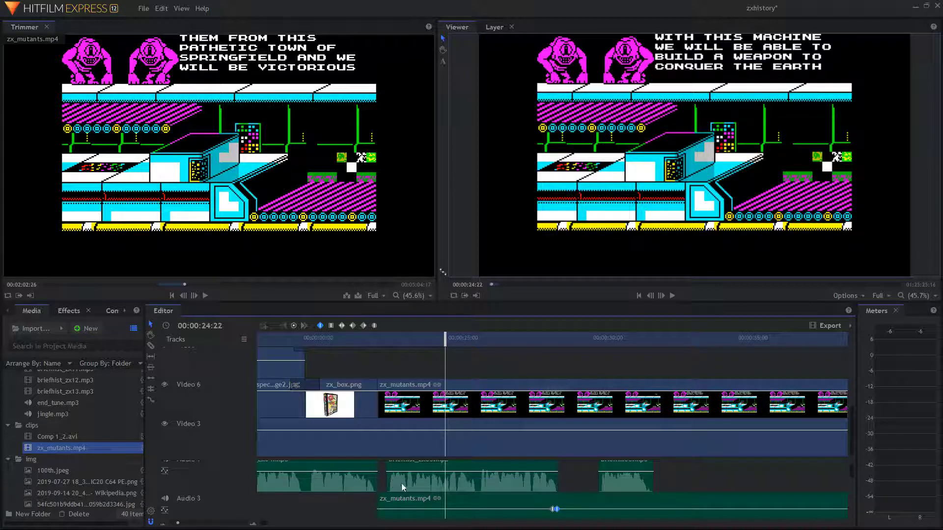
{"action": "scroll", "coordinate": [495, 497], "scroll_direction": "down", "scroll_amount": 1}
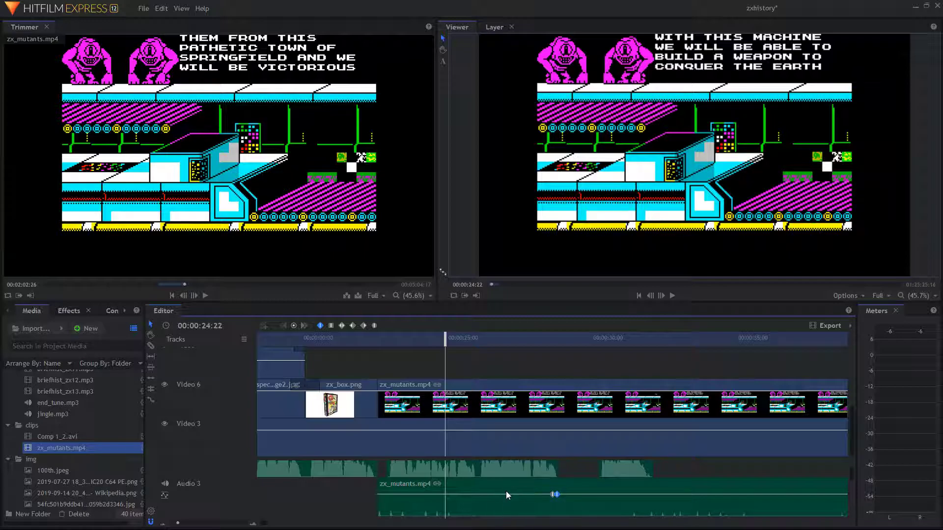
{"action": "mouse_move", "coordinate": [552, 494]}
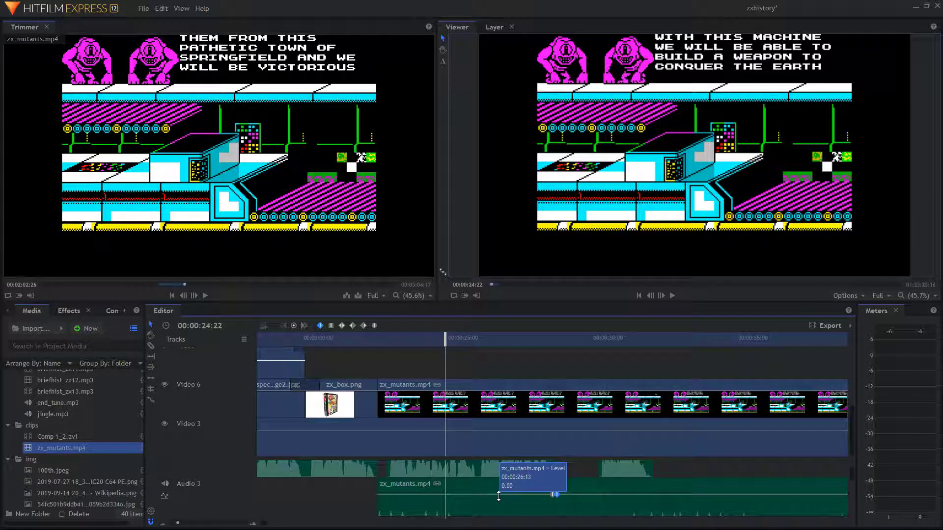
{"action": "left_click_drag", "start_coordinate": [500, 493], "coordinate": [500, 501]}
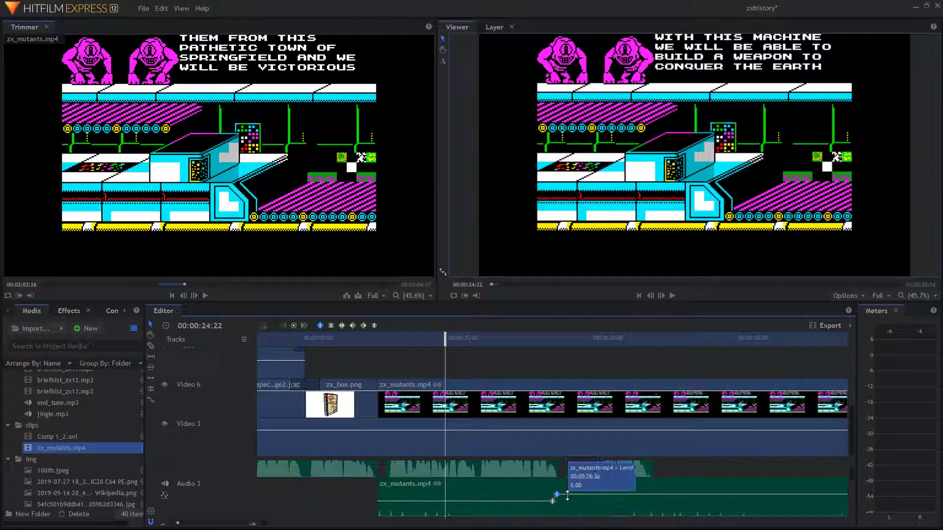
Play the timeline from 00:00:21:57 to the end of briefhist_zx06.mp3 to check the lowered game audio against the narration.
{"action": "mouse_move", "coordinate": [540, 503]}
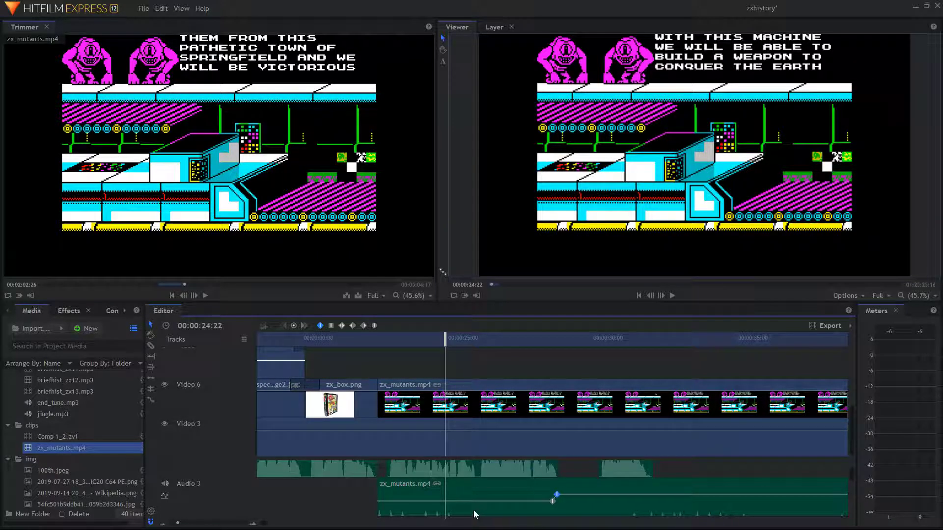
{"action": "mouse_move", "coordinate": [479, 502]}
{"action": "mouse_move", "coordinate": [590, 496]}
{"action": "left_click_drag", "start_coordinate": [445, 338], "coordinate": [374, 337]}
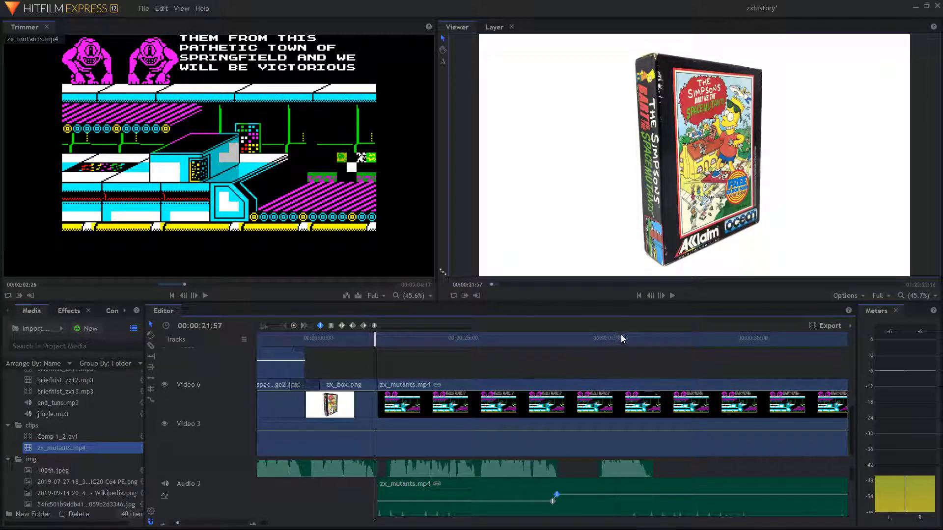
{"action": "left_click", "coordinate": [673, 295]}
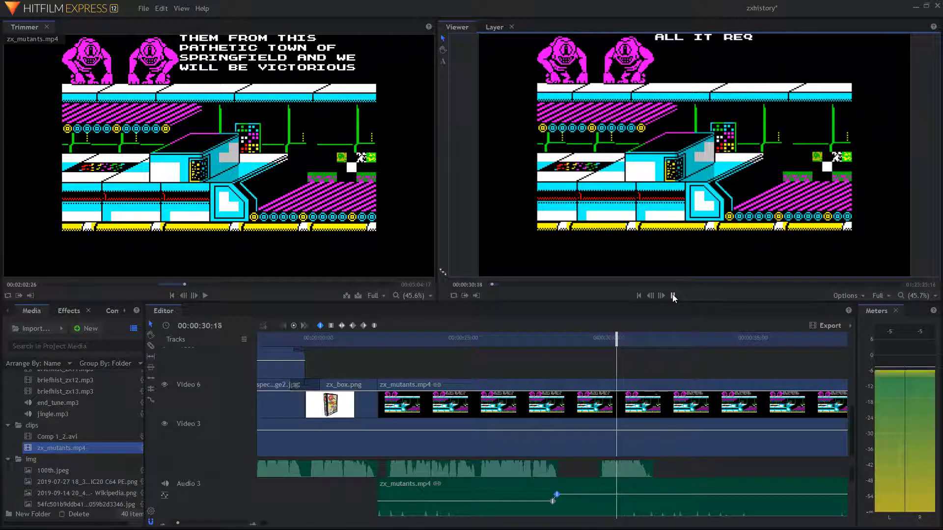
{"action": "left_click", "coordinate": [673, 295]}
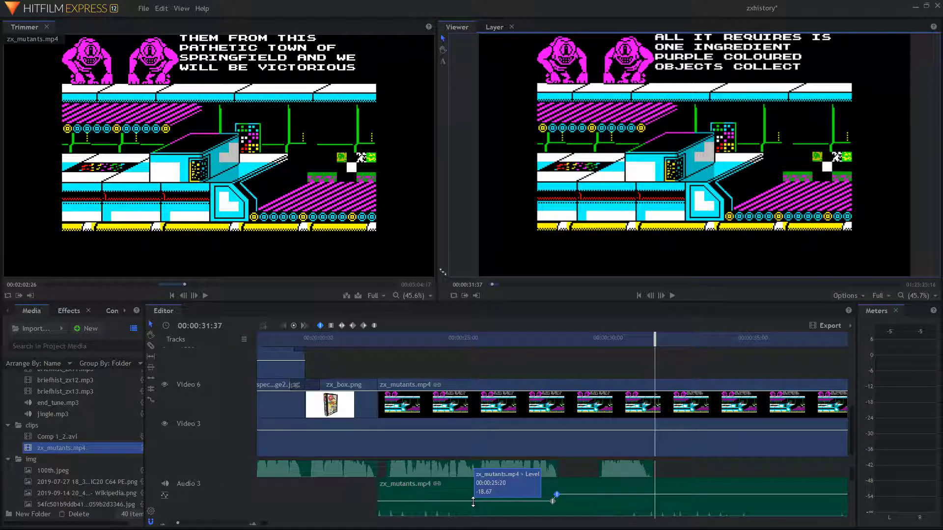
Add two closely spaced level keyframes to the zx_mutants.mp4 audio at the start of briefhist_zx06.mp3.
{"action": "left_click", "coordinate": [601, 495], "text": "ctrl"}
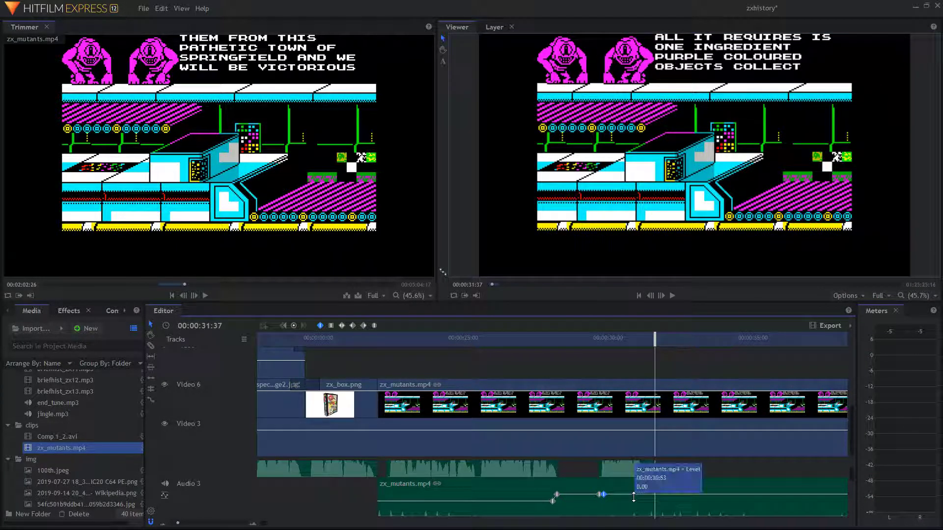
{"action": "scroll", "coordinate": [709, 499], "scroll_direction": "up", "scroll_amount": 1}
{"action": "scroll", "coordinate": [708, 499], "scroll_direction": "down", "scroll_amount": 1}
Slice zx_mutants.mp4 at the end of briefhist_zx06.mp3 and delete the part after the cut, including its linked audio.
{"action": "left_click_drag", "start_coordinate": [652, 341], "coordinate": [699, 339]}
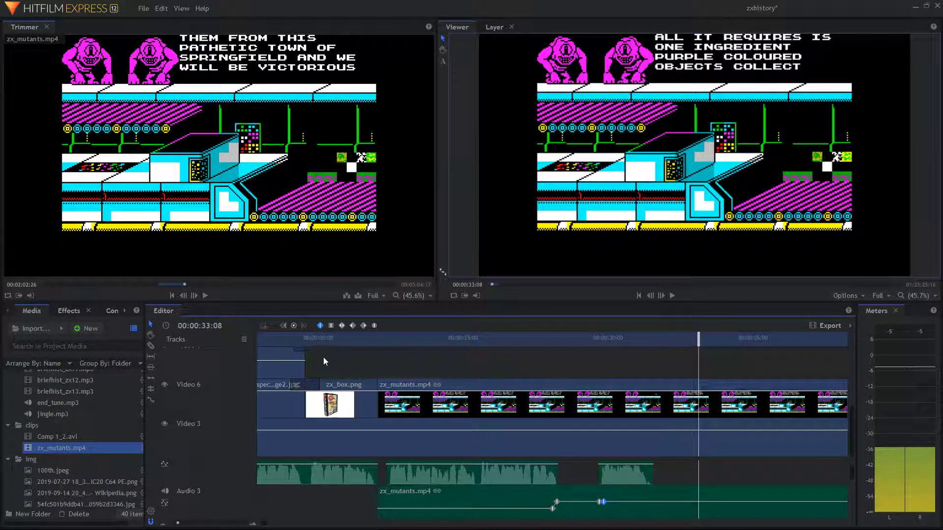
{"action": "left_click", "coordinate": [151, 345]}
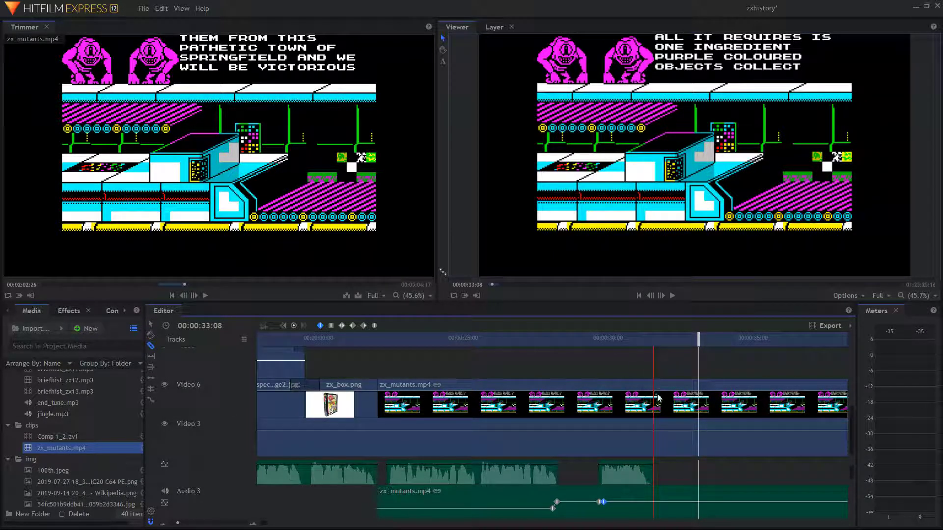
{"action": "scroll", "coordinate": [673, 461], "scroll_direction": "up", "scroll_amount": 1}
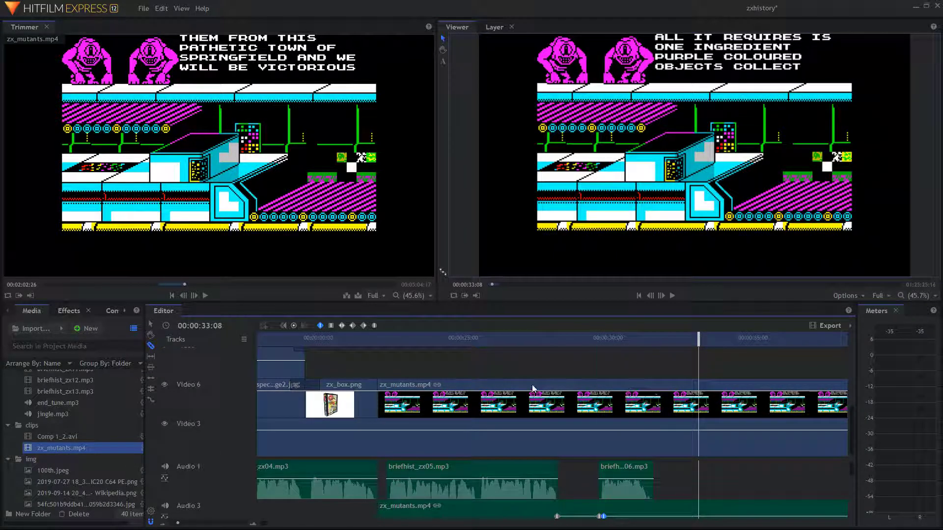
{"action": "left_click", "coordinate": [654, 384]}
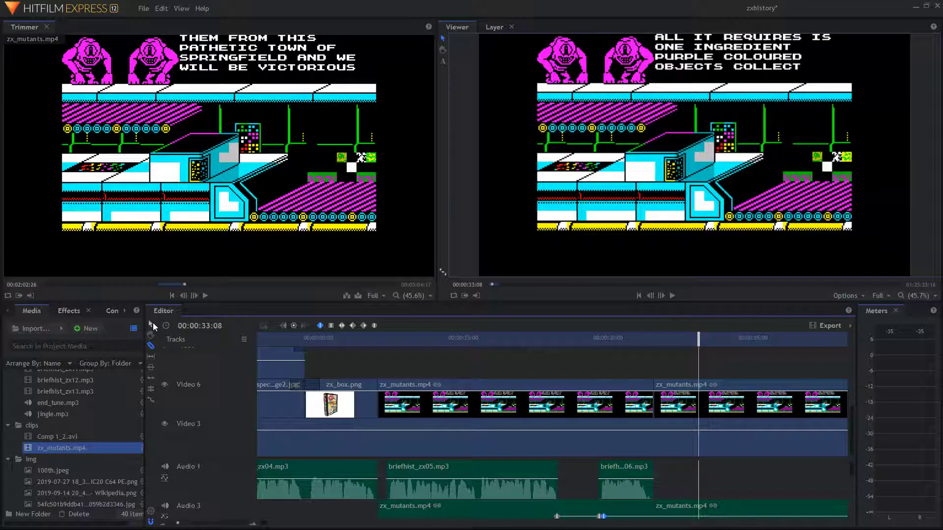
{"action": "scroll", "coordinate": [641, 451], "scroll_direction": "up", "scroll_amount": 1}
{"action": "scroll", "coordinate": [639, 443], "scroll_direction": "down", "scroll_amount": 1}
{"action": "scroll", "coordinate": [667, 471], "scroll_direction": "down", "scroll_amount": 1}
{"action": "left_click", "coordinate": [677, 408]}
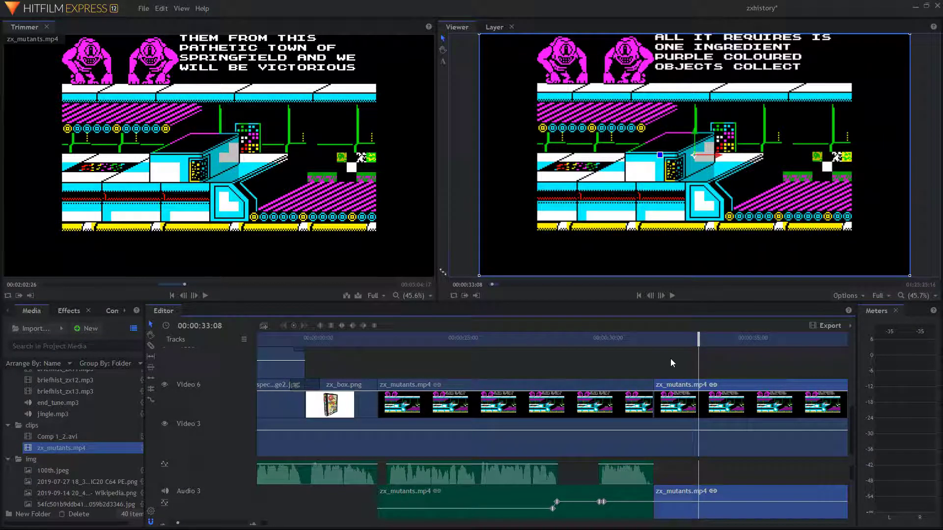
{"action": "key", "text": "Delete"}
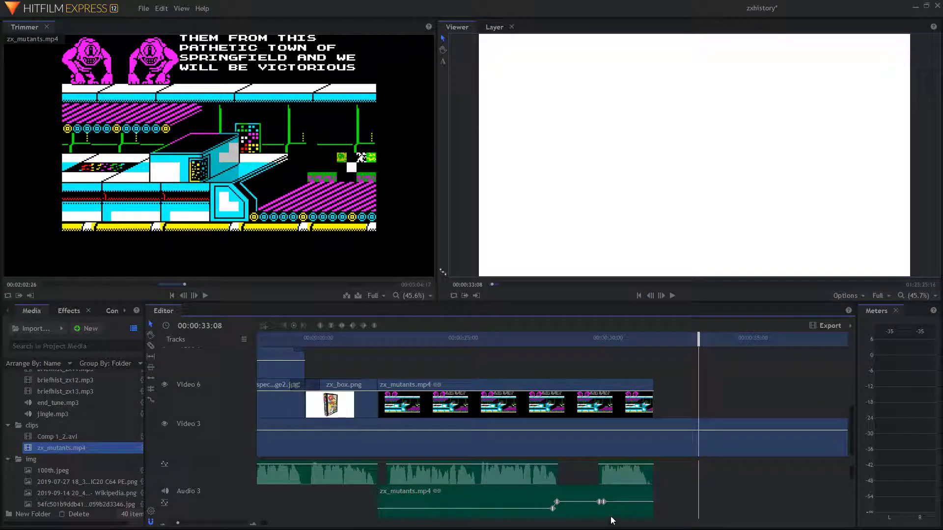
Lower the zx_mutants.mp4 audio level under briefhist_zx06.mp3 to roughly match the level under briefhist_zx05.mp3.
{"action": "left_click_drag", "start_coordinate": [636, 502], "coordinate": [636, 508]}
{"action": "mouse_move", "coordinate": [528, 508]}
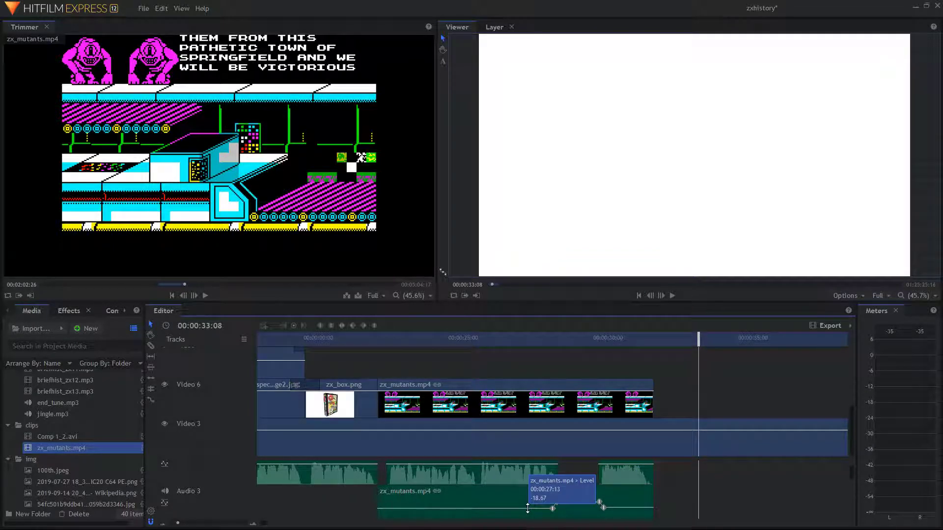
Fine-tune the zx_mutants.mp4 audio level under briefhist_zx06.mp3 and briefhist_zx05.mp3 to about -16.
{"action": "left_click_drag", "start_coordinate": [633, 509], "coordinate": [632, 509]}
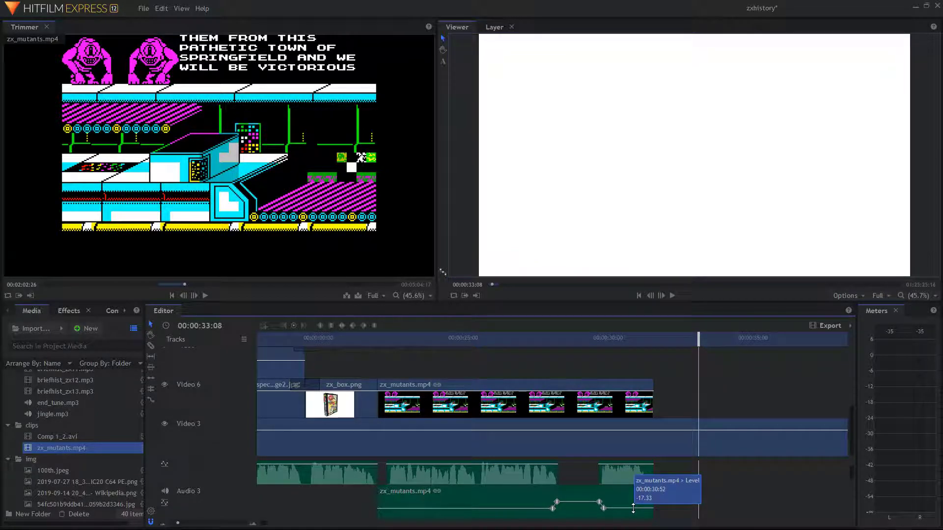
{"action": "left_click_drag", "start_coordinate": [633, 510], "coordinate": [634, 509]}
{"action": "left_click_drag", "start_coordinate": [536, 509], "coordinate": [536, 508]}
Play the timeline through briefhist_zx05.mp3 and briefhist_zx06.mp3 to check the game audio level against the narration.
{"action": "left_click_drag", "start_coordinate": [690, 339], "coordinate": [284, 339]}
{"action": "left_click", "coordinate": [674, 295]}
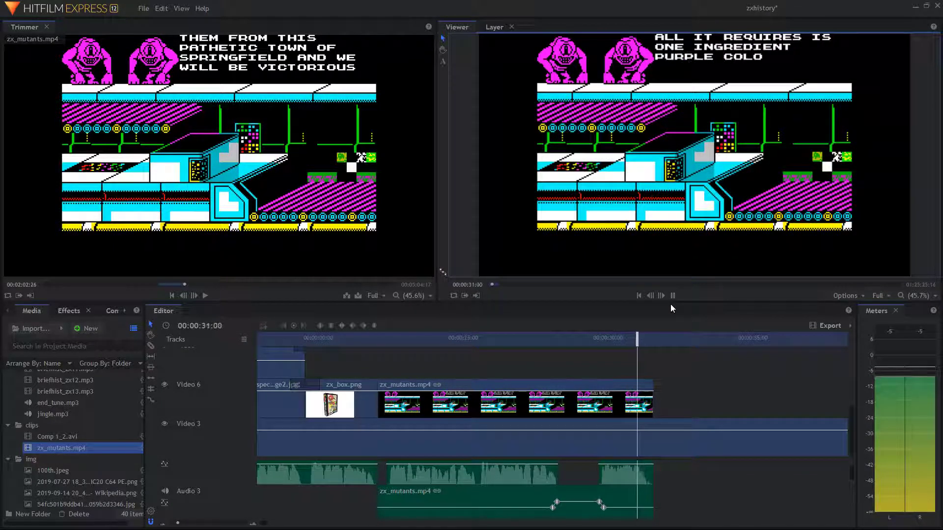
{"action": "left_click", "coordinate": [674, 295]}
{"action": "left_click_drag", "start_coordinate": [670, 343], "coordinate": [609, 345]}
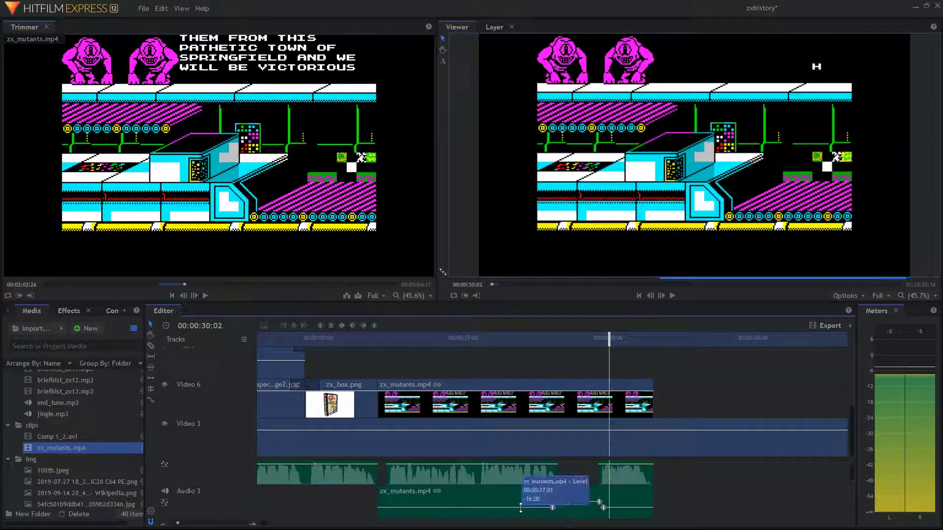
Move the narration clips briefhist_zx07.mp3 through briefhist_zx10.mp3 to start shortly after briefhist_zx06.mp3 on Audio 1.
{"action": "left_click_drag", "start_coordinate": [520, 486], "coordinate": [520, 500]}
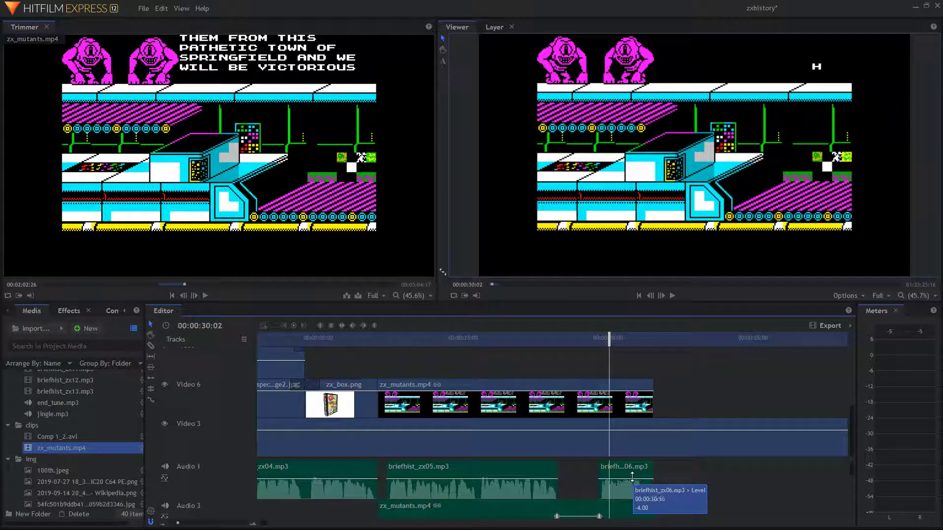
{"action": "left_click_drag", "start_coordinate": [605, 337], "coordinate": [809, 347]}
{"action": "left_click_drag", "start_coordinate": [723, 474], "coordinate": [428, 477]}
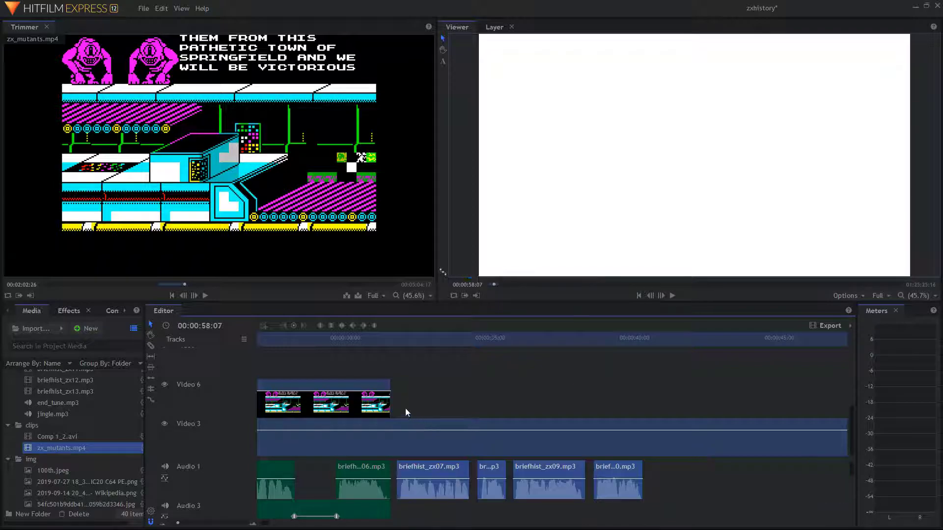
Play the timeline from 00:00:31:40 to the end of briefhist_zx09.mp3 to check the pacing of the narration.
{"action": "left_click", "coordinate": [397, 339]}
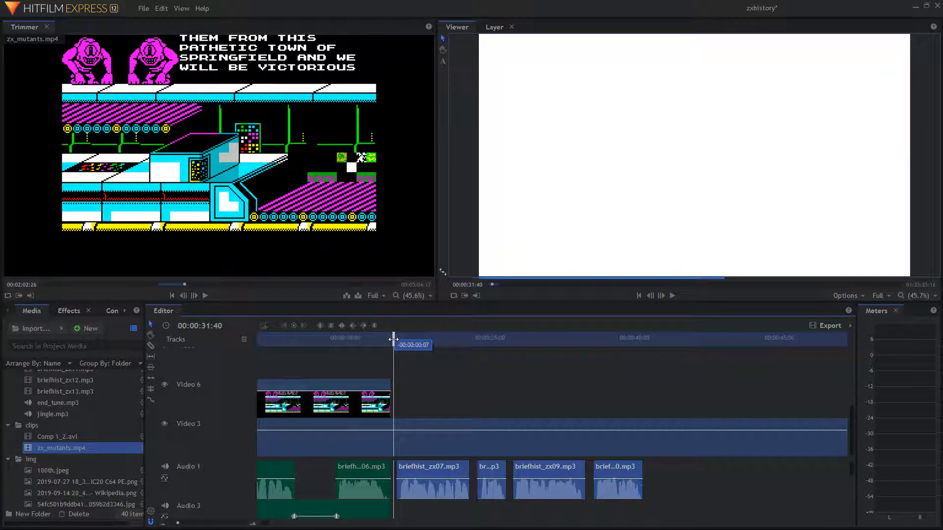
{"action": "left_click", "coordinate": [673, 295]}
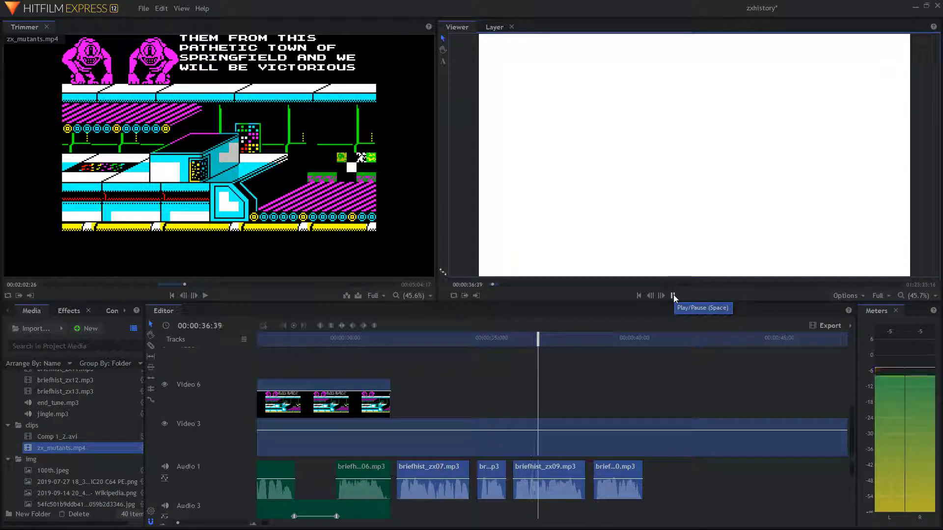
{"action": "left_click", "coordinate": [673, 295]}
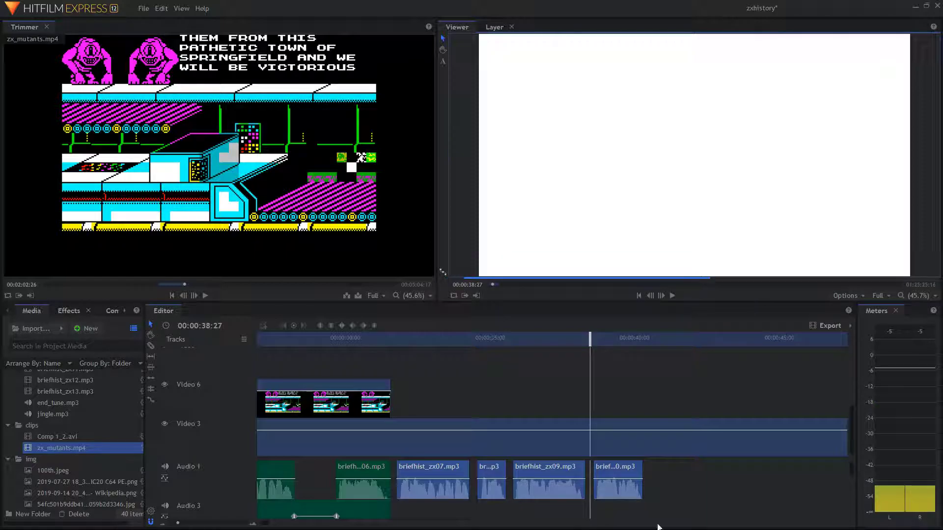
Space out briefhist_zx08.mp3, briefhist_zx09.mp3 and briefhist_zx10.mp3 on Audio 1 to leave longer pauses between the narration clips.
{"action": "left_click_drag", "start_coordinate": [669, 469], "coordinate": [593, 473]}
{"action": "left_click", "coordinate": [634, 479]}
{"action": "left_click", "coordinate": [570, 489], "text": "ctrl"}
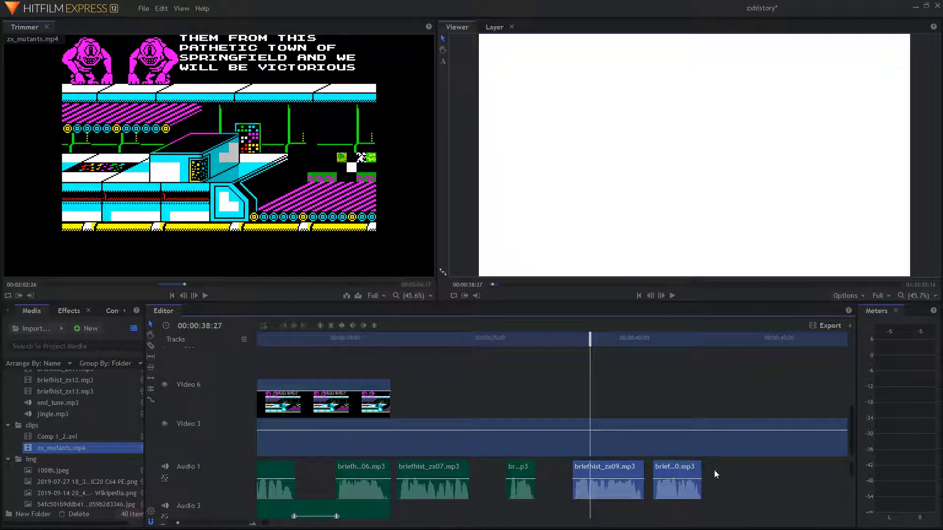
{"action": "left_click", "coordinate": [680, 491]}
{"action": "left_click_drag", "start_coordinate": [675, 468], "coordinate": [695, 470]}
Play the timeline from 00:00:31:43 to the end of briefhist_zx10.mp3 to check the new narration spacing.
{"action": "left_click_drag", "start_coordinate": [588, 334], "coordinate": [395, 336]}
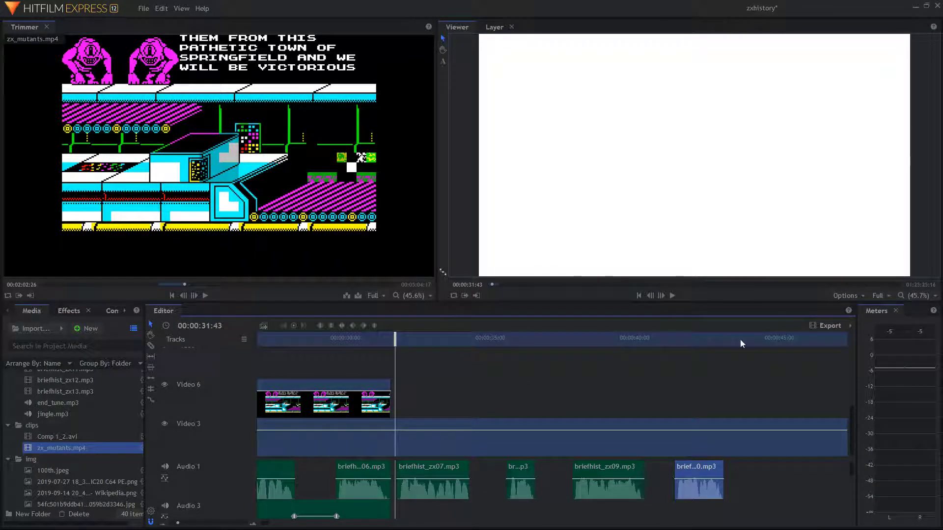
{"action": "left_click", "coordinate": [672, 296]}
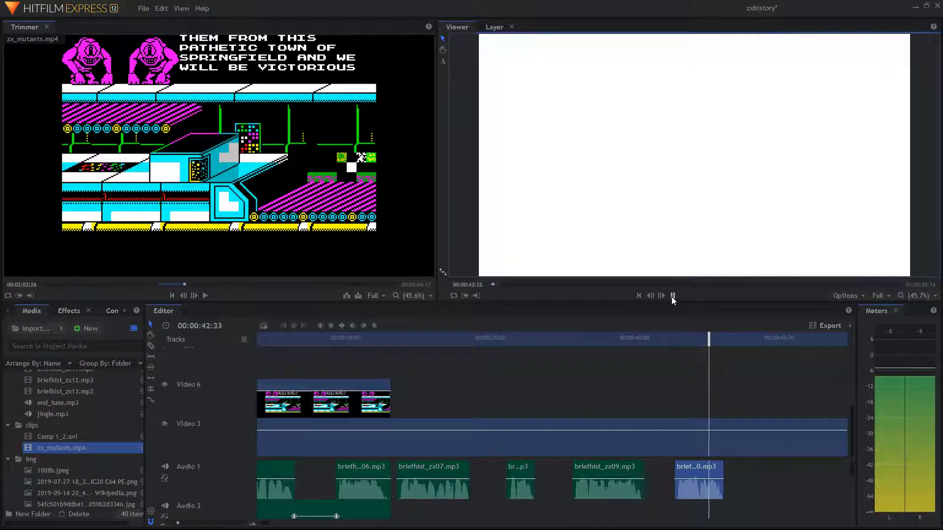
{"action": "left_click", "coordinate": [672, 295]}
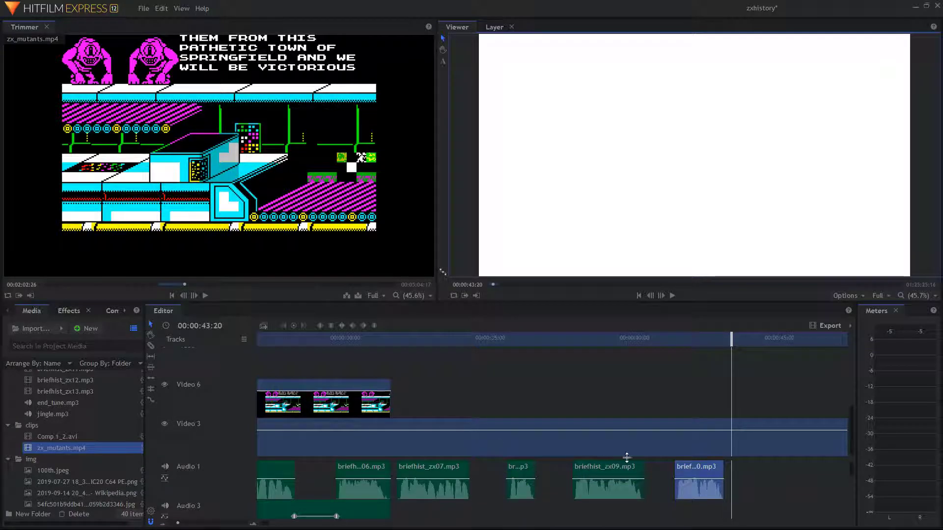
{"action": "left_click", "coordinate": [771, 473]}
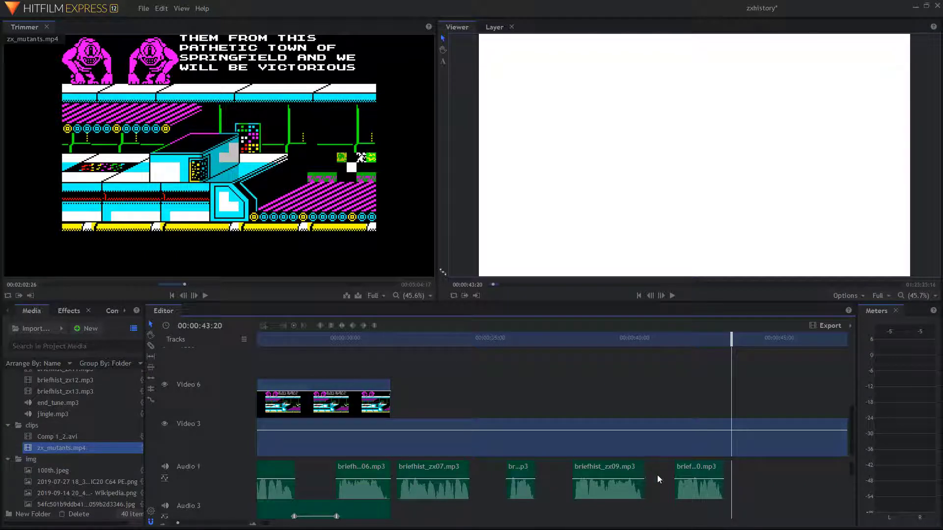
{"action": "left_click_drag", "start_coordinate": [91, 447], "coordinate": [64, 436]}
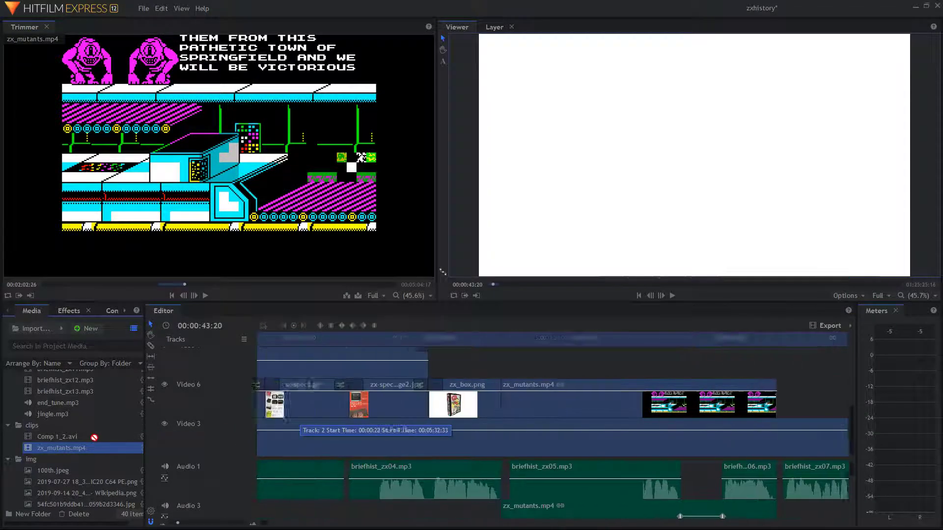
{"action": "left_click_drag", "start_coordinate": [131, 437], "coordinate": [132, 435]}
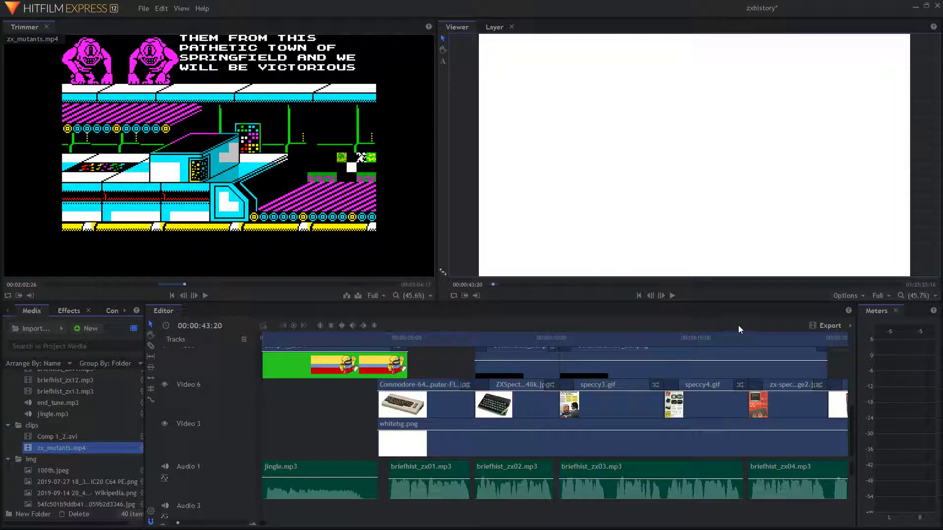
{"action": "left_click", "coordinate": [735, 339]}
{"action": "left_click_drag", "start_coordinate": [732, 339], "coordinate": [752, 315]}
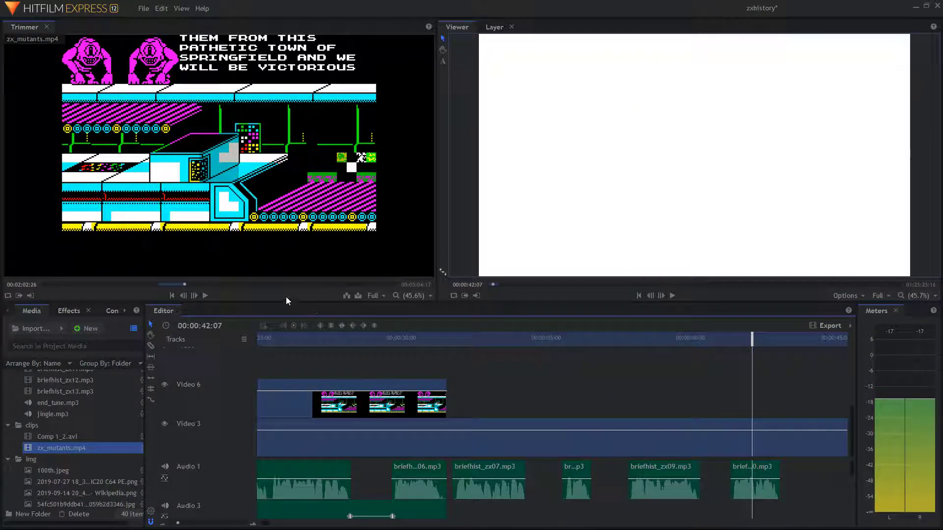
Trim zx_mutants.mp4 to the section from about 00:02:16 to 00:03:03 and place it on Video 6 directly after the existing gameplay clip.
{"action": "mouse_move", "coordinate": [184, 283]}
{"action": "left_mouse_down"}
{"action": "mouse_move", "coordinate": [234, 284]}
{"action": "mouse_move", "coordinate": [200, 283]}
{"action": "left_mouse_up"}
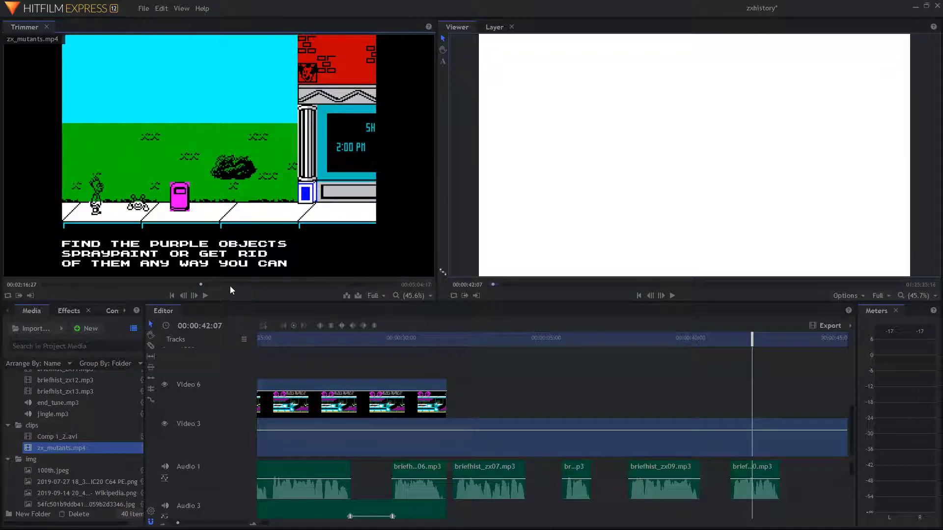
{"action": "left_click", "coordinate": [206, 296]}
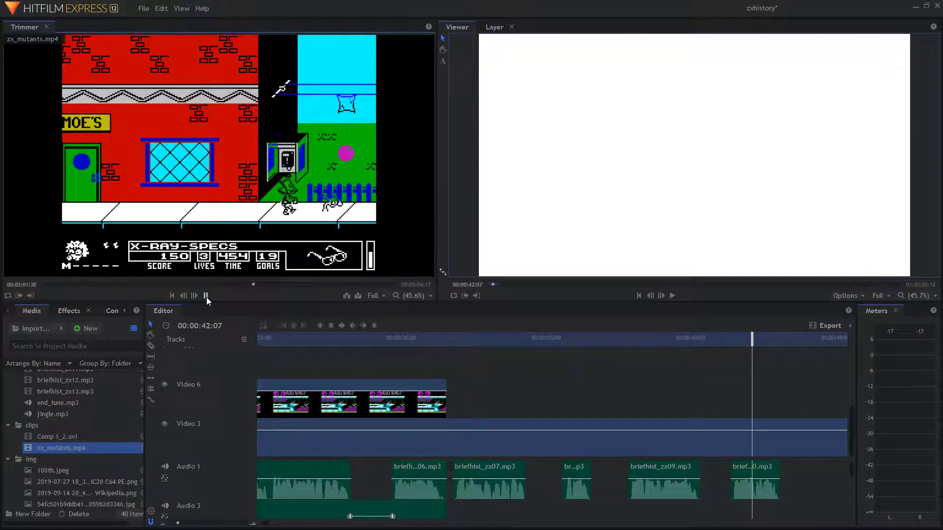
{"action": "left_click", "coordinate": [207, 296]}
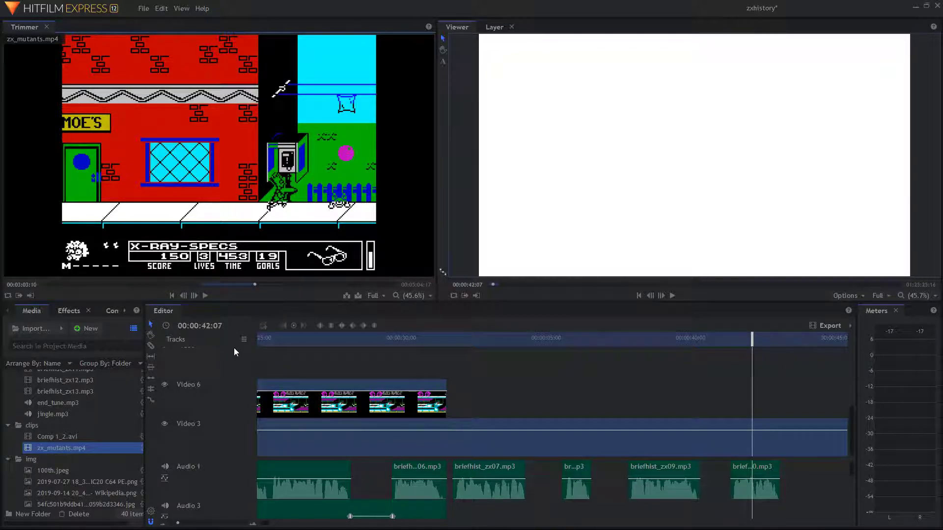
{"action": "mouse_move", "coordinate": [164, 228]}
{"action": "left_click_drag", "start_coordinate": [214, 103], "coordinate": [448, 398]}
Play the timeline over the newly placed zx_mutants.mp4 footage to check its timing against briefhist_zx07.mp3 through briefhist_zx10.mp3.
{"action": "left_click_drag", "start_coordinate": [753, 338], "coordinate": [394, 311]}
{"action": "left_click", "coordinate": [672, 296]}
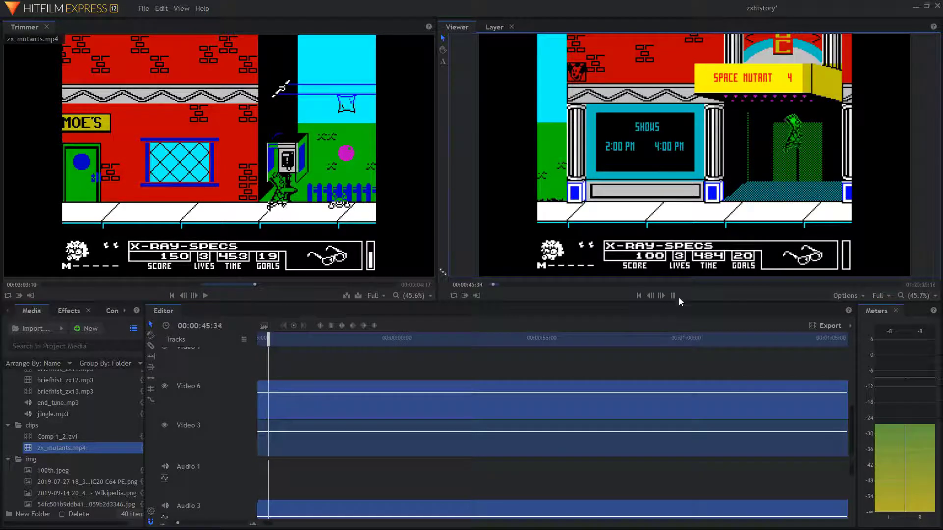
{"action": "left_click", "coordinate": [673, 296]}
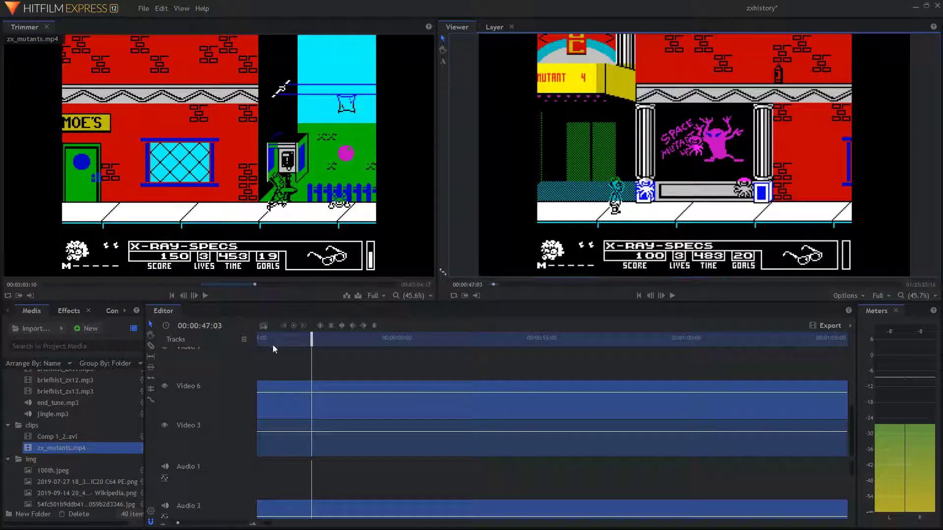
{"action": "left_click_drag", "start_coordinate": [312, 338], "coordinate": [458, 293]}
{"action": "left_click", "coordinate": [672, 296]}
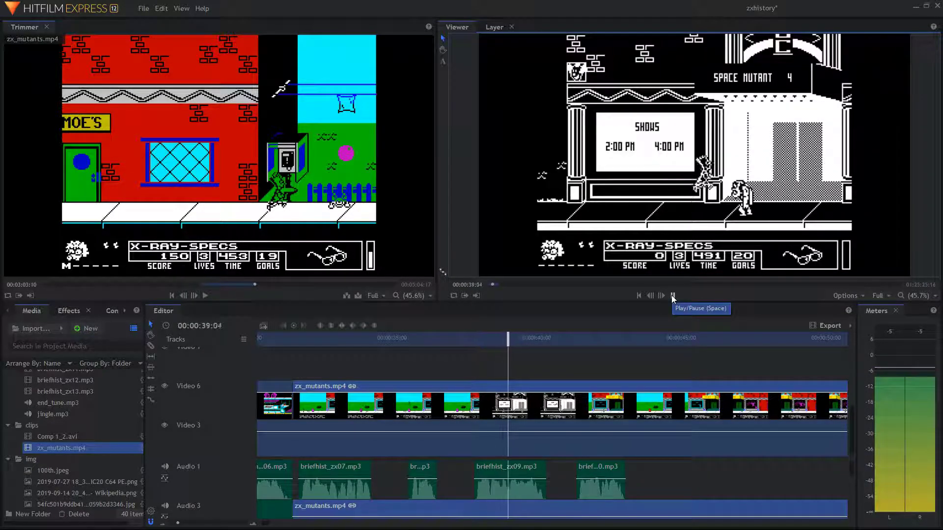
{"action": "left_click", "coordinate": [672, 296]}
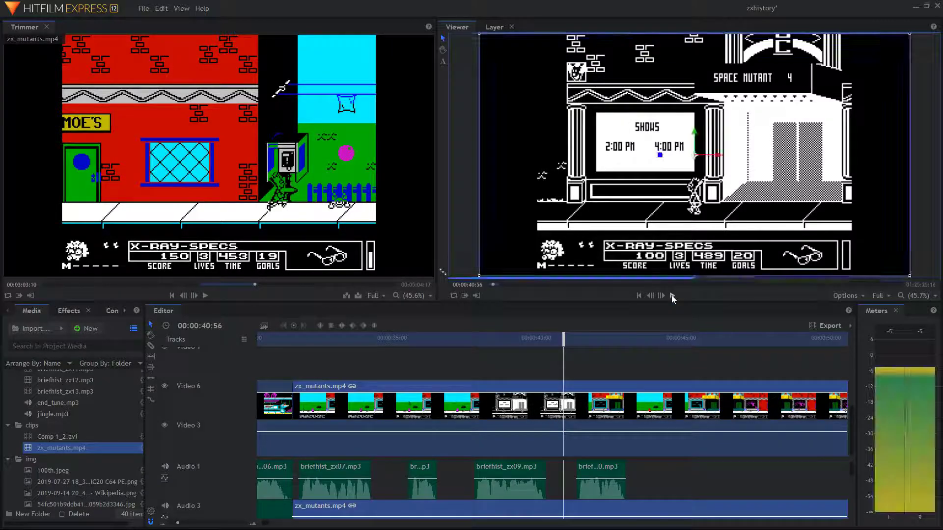
{"action": "left_click", "coordinate": [672, 297]}
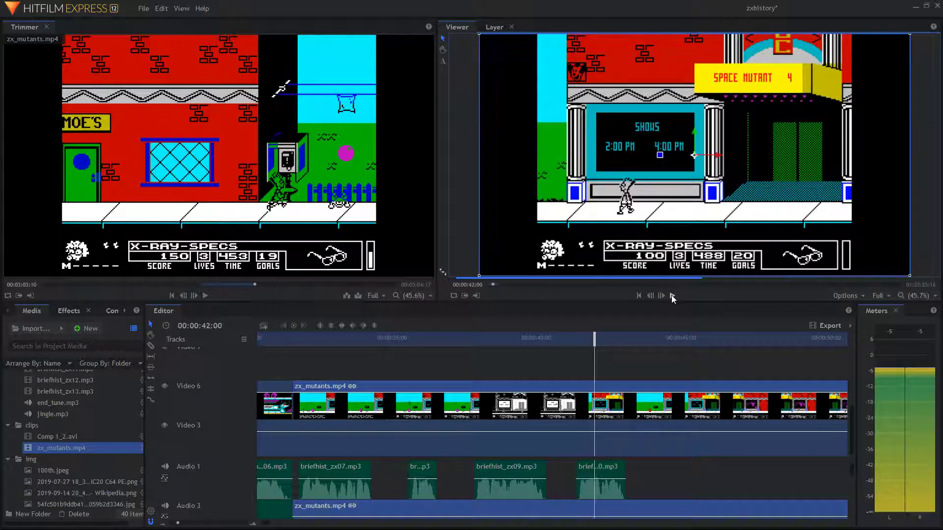
Move briefhist_zx10.mp3 about 3.5 seconds later and slice the zx_mutants.mp4 clip at 00:00:41:19 and 00:00:49:58.
{"action": "left_click_drag", "start_coordinate": [600, 344], "coordinate": [575, 344]}
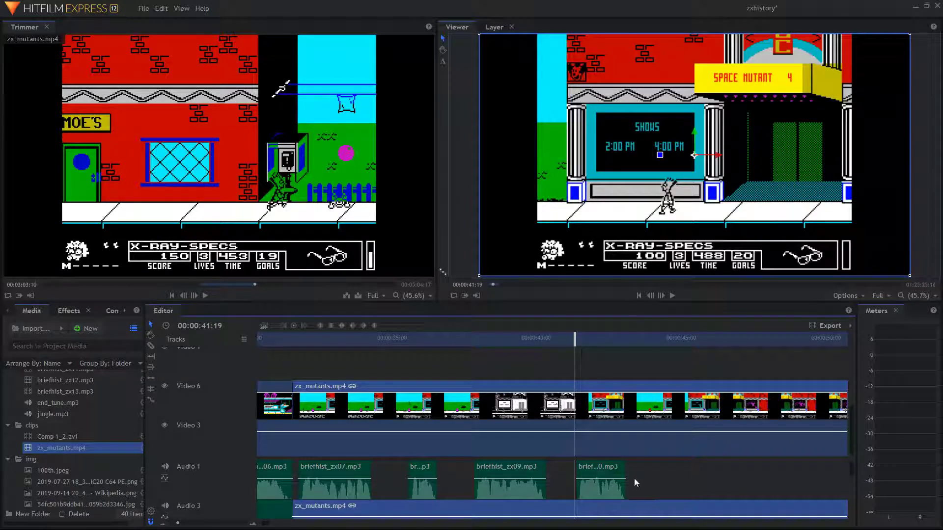
{"action": "left_click_drag", "start_coordinate": [606, 467], "coordinate": [708, 468]}
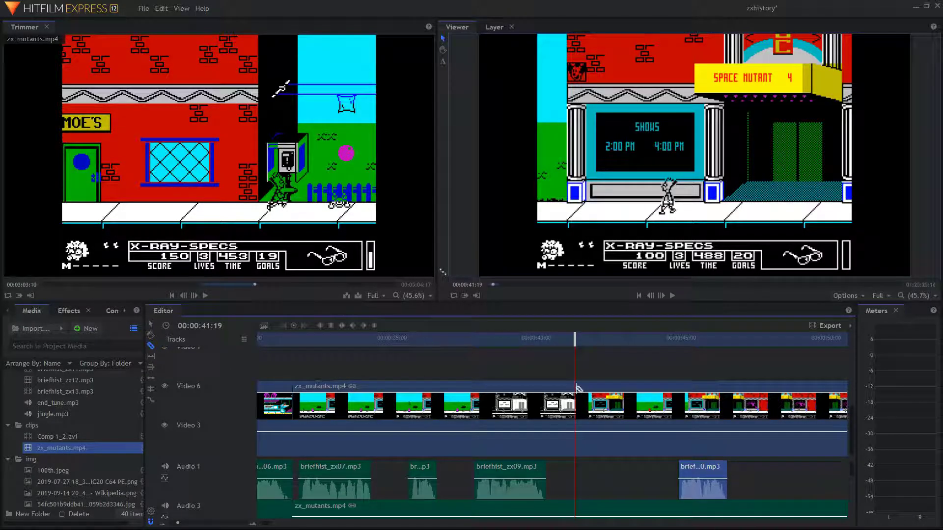
{"action": "left_click", "coordinate": [578, 389]}
{"action": "left_click", "coordinate": [151, 326]}
{"action": "left_click_drag", "start_coordinate": [575, 338], "coordinate": [662, 345]}
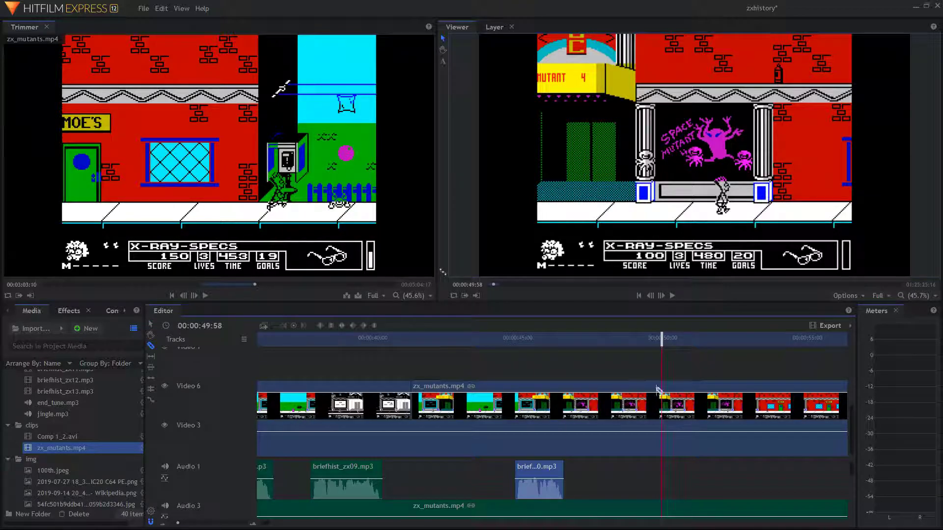
{"action": "left_click", "coordinate": [658, 391]}
{"action": "left_click", "coordinate": [152, 326]}
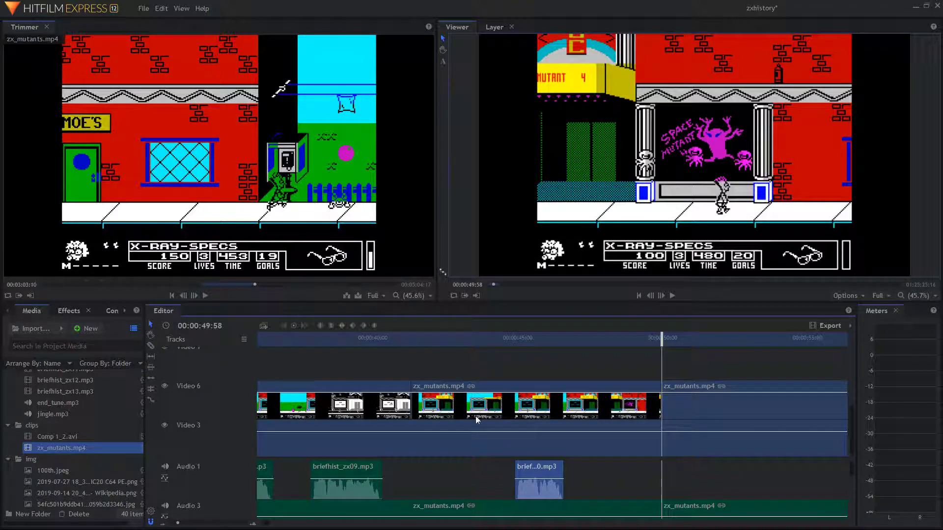
Delete the zx_mutants.mp4 section between the two cuts with its linked audio and move the remaining footage back to close the gap.
{"action": "left_click", "coordinate": [574, 393]}
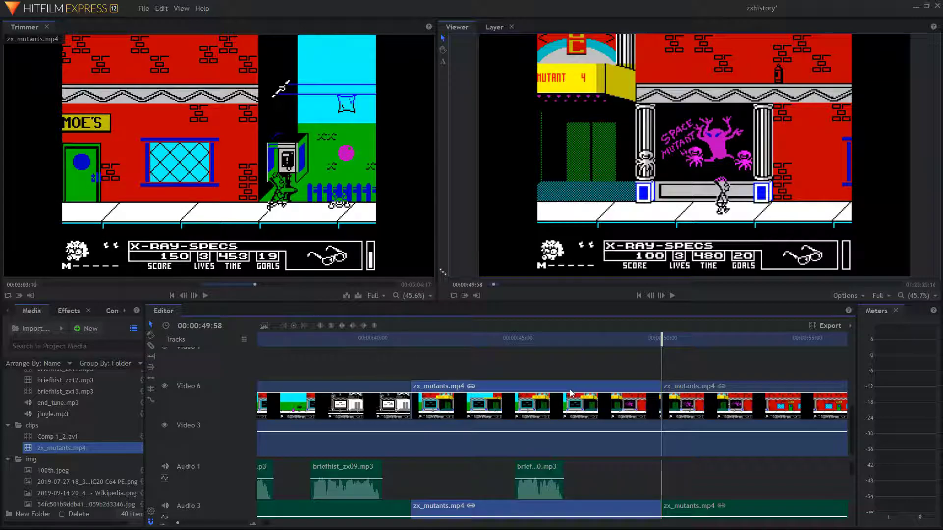
{"action": "key", "text": "Delete"}
{"action": "left_click", "coordinate": [731, 417]}
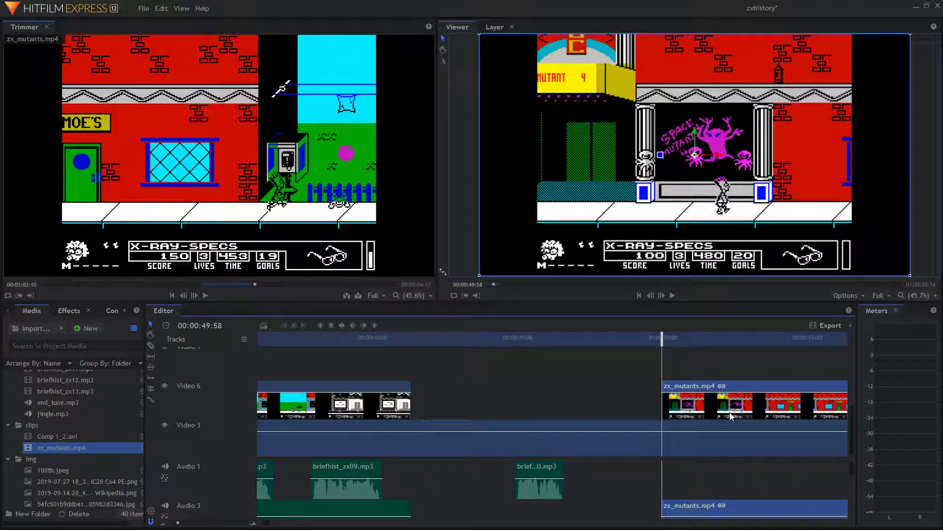
{"action": "left_click_drag", "start_coordinate": [691, 406], "coordinate": [441, 406]}
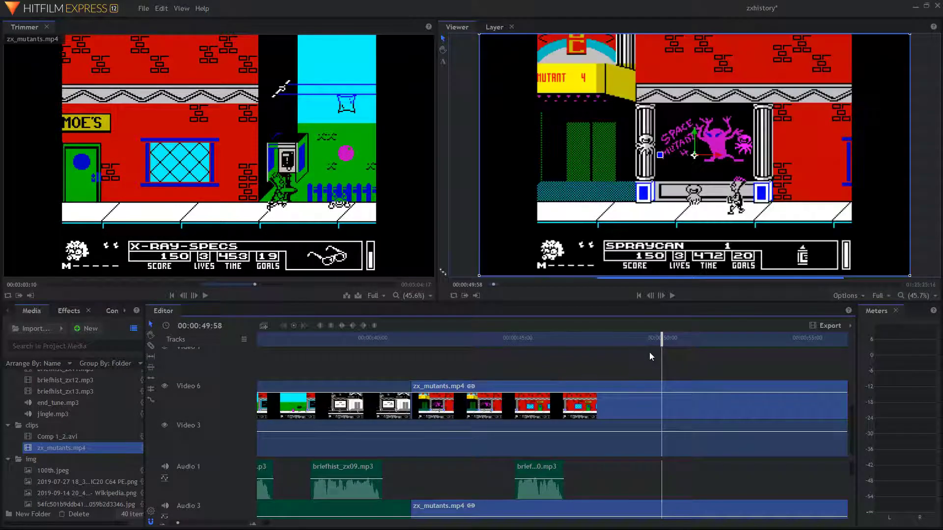
Play the joined zx_mutants.mp4 footage from shortly after the cut to 00:01:02:57 to find the next section to trim.
{"action": "left_click_drag", "start_coordinate": [662, 344], "coordinate": [437, 357]}
{"action": "left_click", "coordinate": [671, 296]}
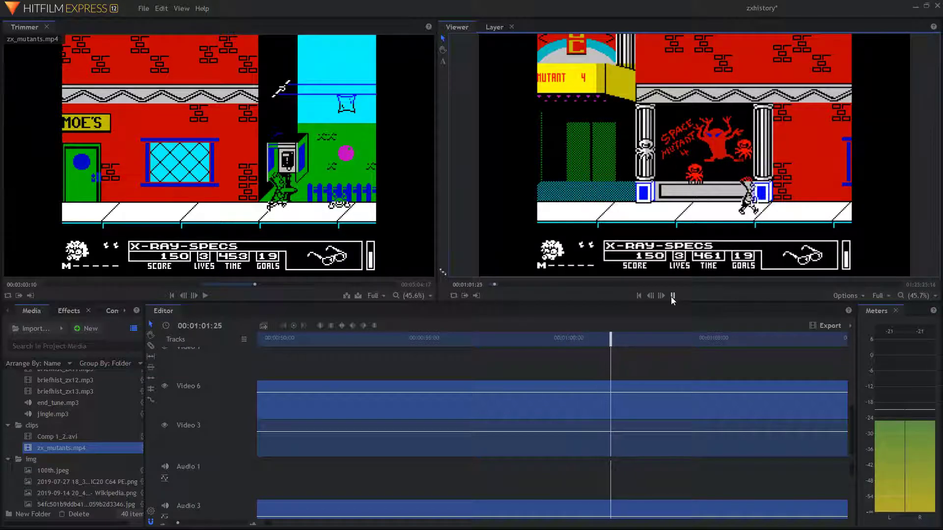
{"action": "left_click", "coordinate": [673, 296]}
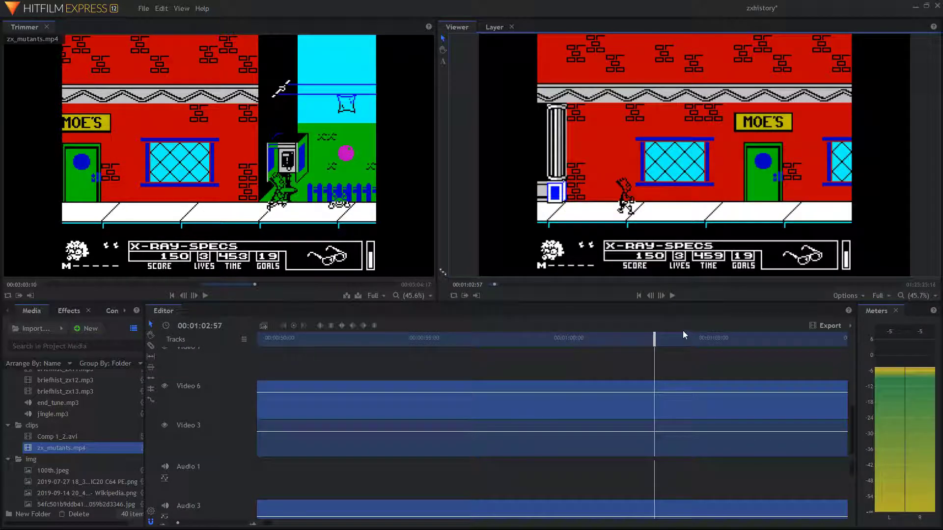
Slice the zx_mutants.mp4 clip at 00:01:02:12 and delete everything after the cut with its linked audio.
{"action": "left_click_drag", "start_coordinate": [657, 340], "coordinate": [636, 329]}
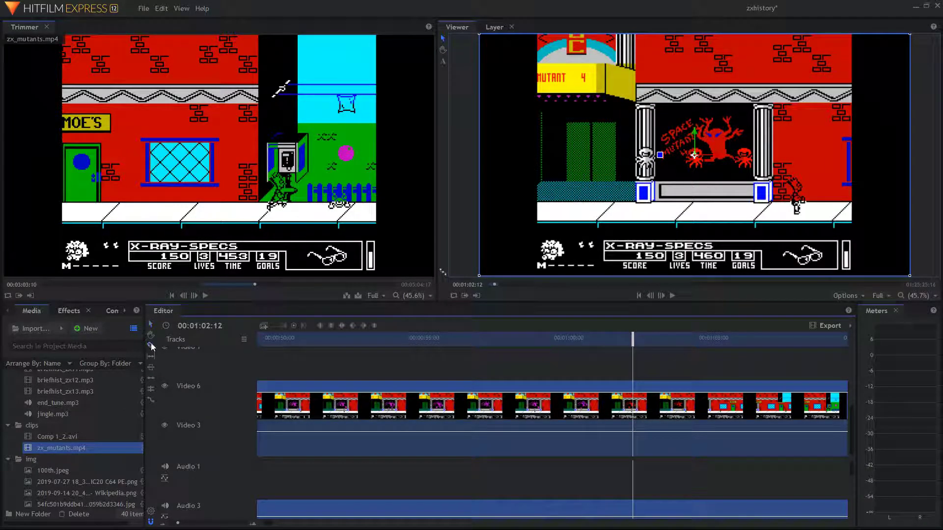
{"action": "left_click", "coordinate": [633, 387]}
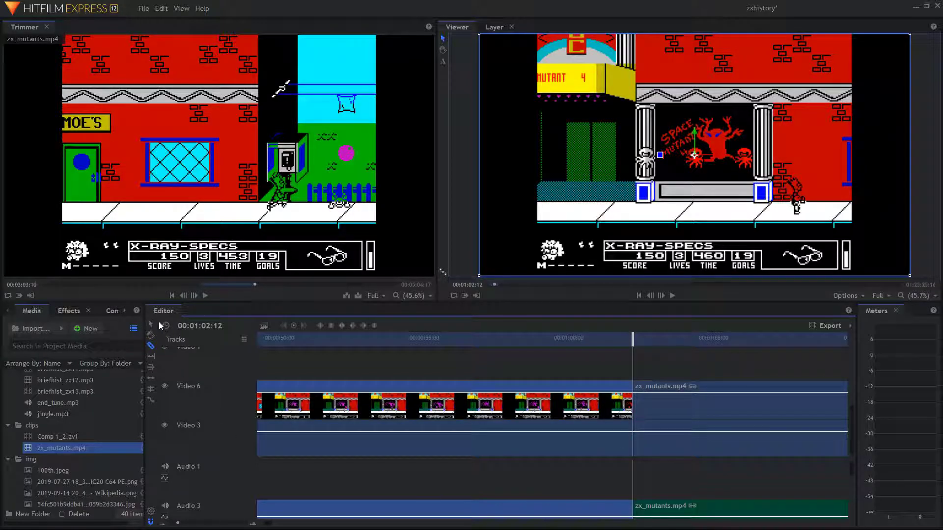
{"action": "left_click", "coordinate": [734, 392]}
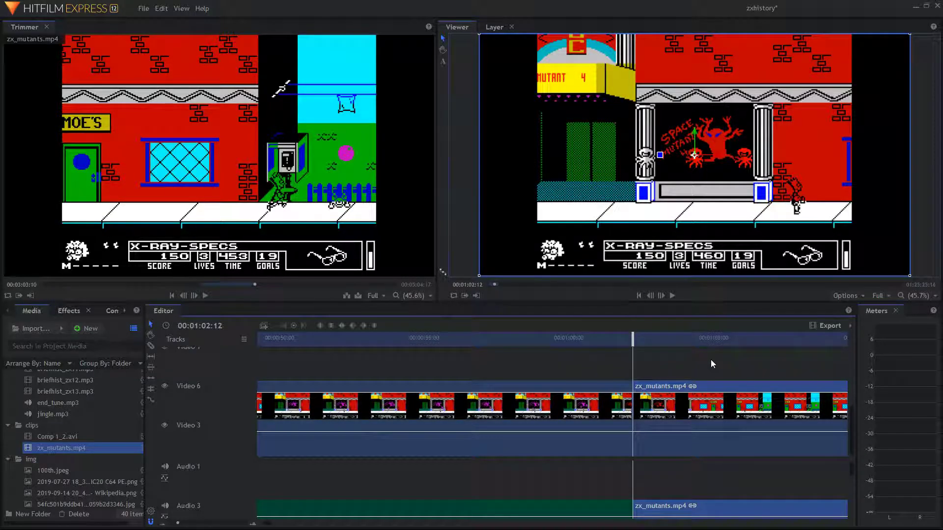
{"action": "key", "text": "Delete"}
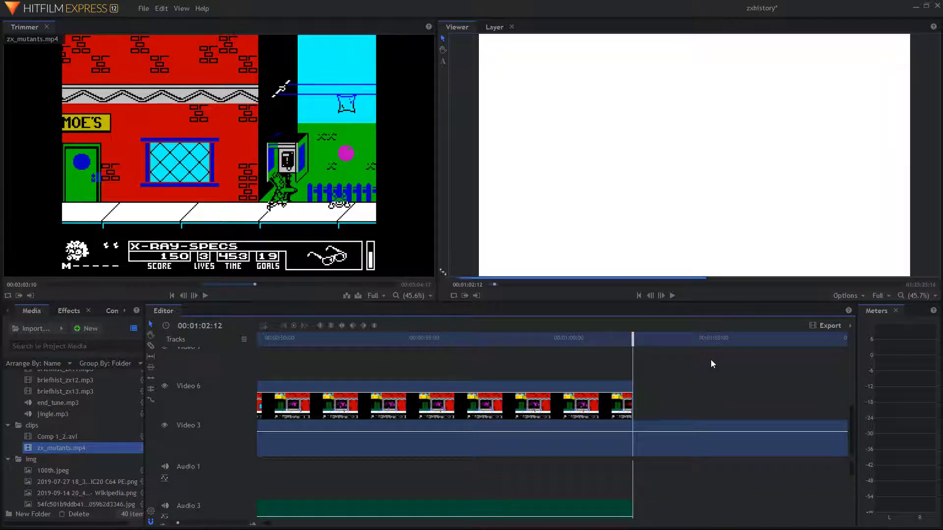
Play the timeline from about 00:00:19:10 to 00:00:55:09 to check the zx_mutants.mp4 footage against the narration clips.
{"action": "left_click_drag", "start_coordinate": [637, 341], "coordinate": [339, 361]}
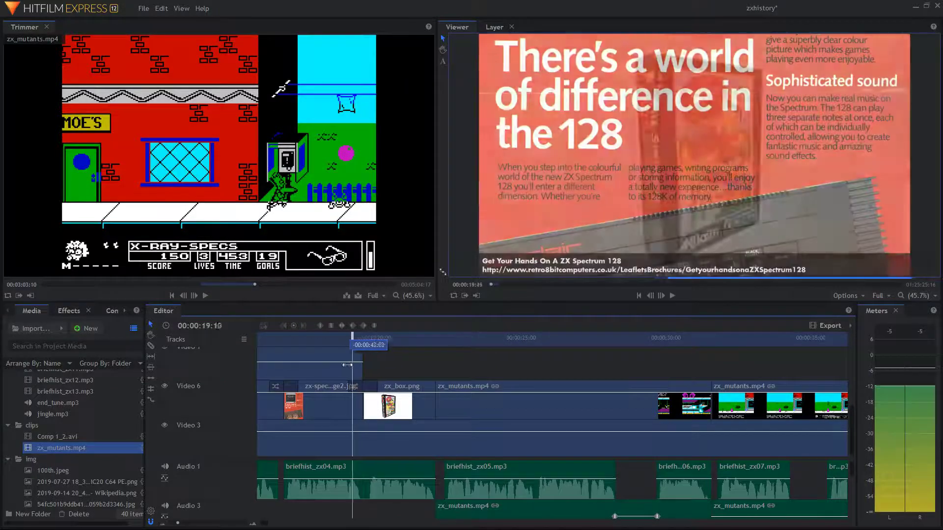
{"action": "left_click", "coordinate": [671, 296]}
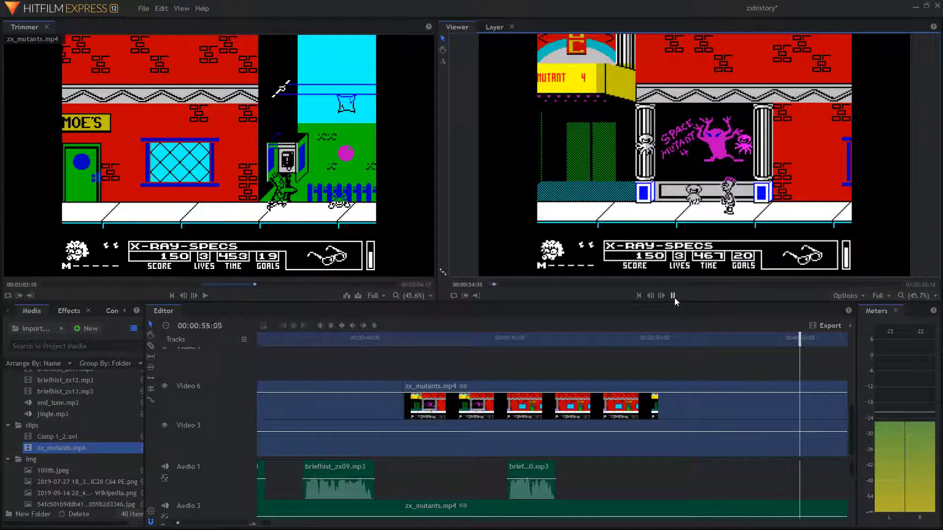
{"action": "left_click", "coordinate": [673, 297]}
Cut out the zx_mutants.mp4 section ending at 00:00:46:33 with its linked audio and move the remaining footage back to close the gap.
{"action": "left_click_drag", "start_coordinate": [804, 340], "coordinate": [358, 336]}
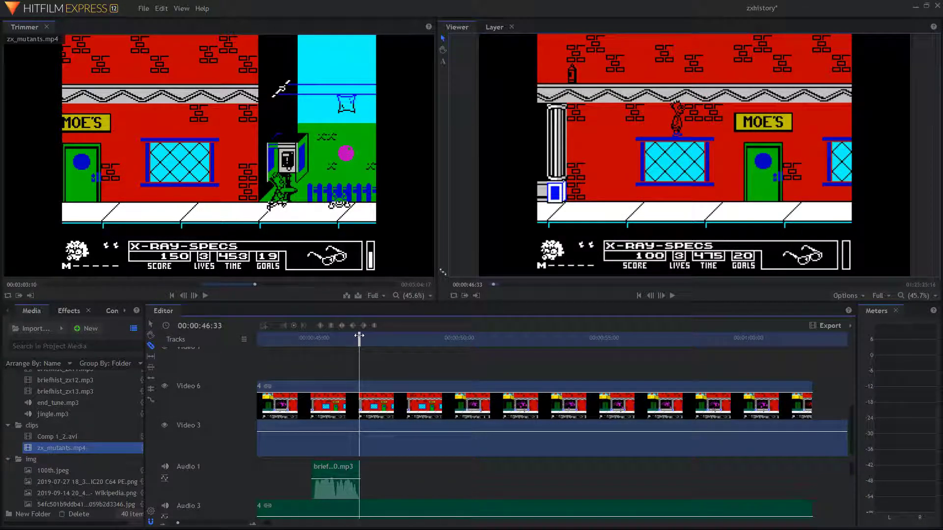
{"action": "left_click", "coordinate": [361, 406]}
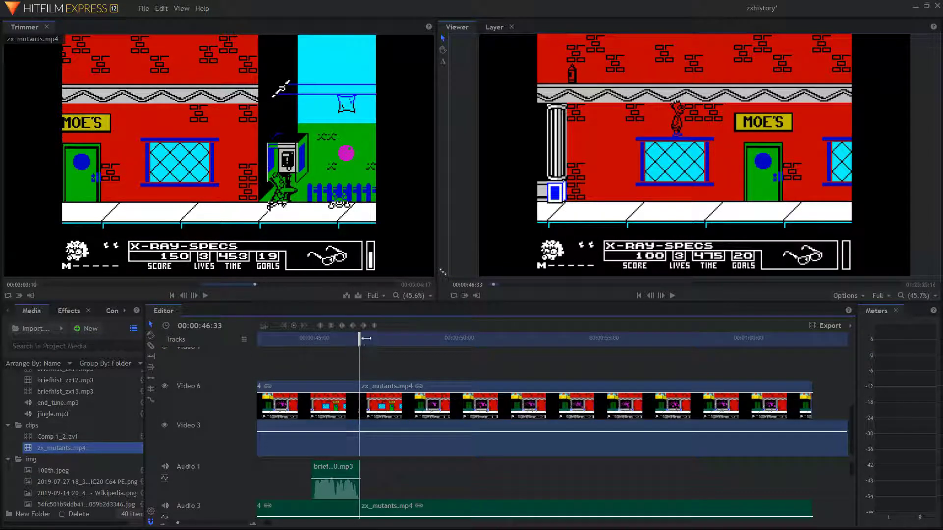
{"action": "left_click_drag", "start_coordinate": [359, 338], "coordinate": [322, 338]}
{"action": "left_click", "coordinate": [442, 391]}
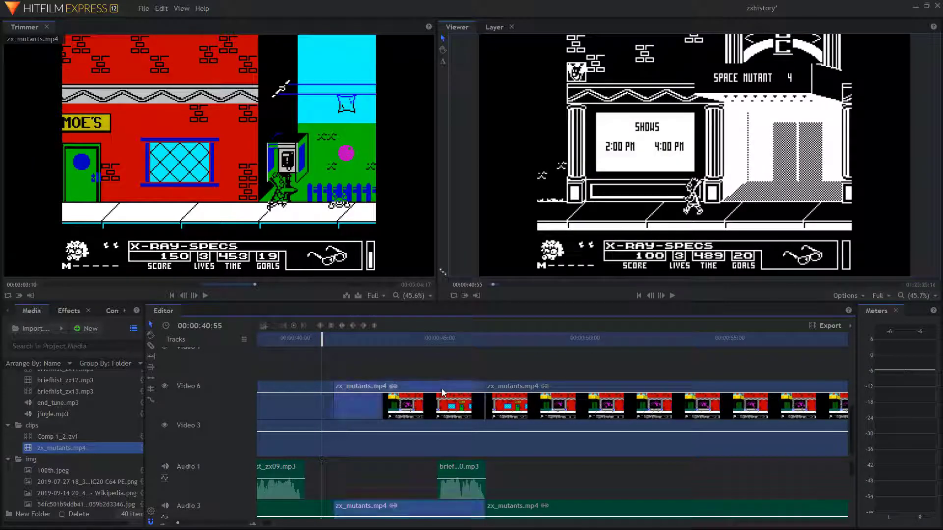
{"action": "key", "text": "Delete"}
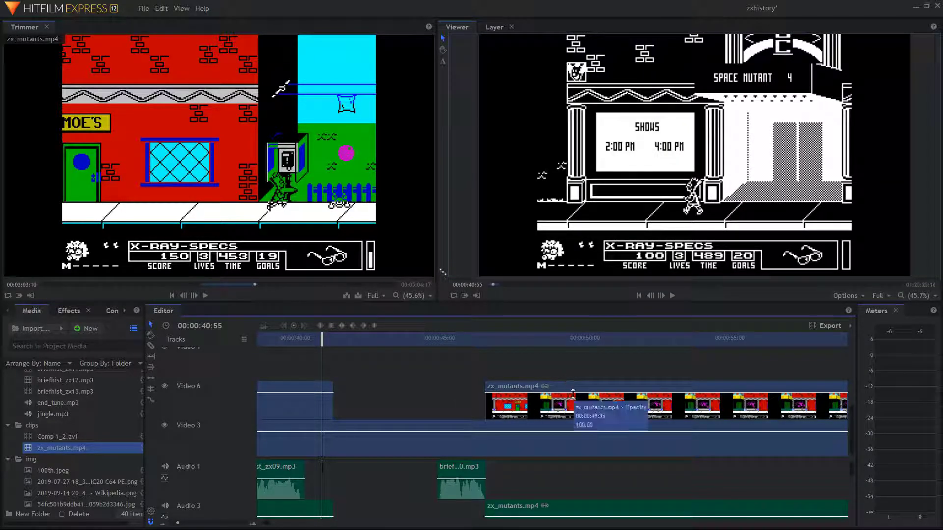
{"action": "left_click", "coordinate": [568, 387]}
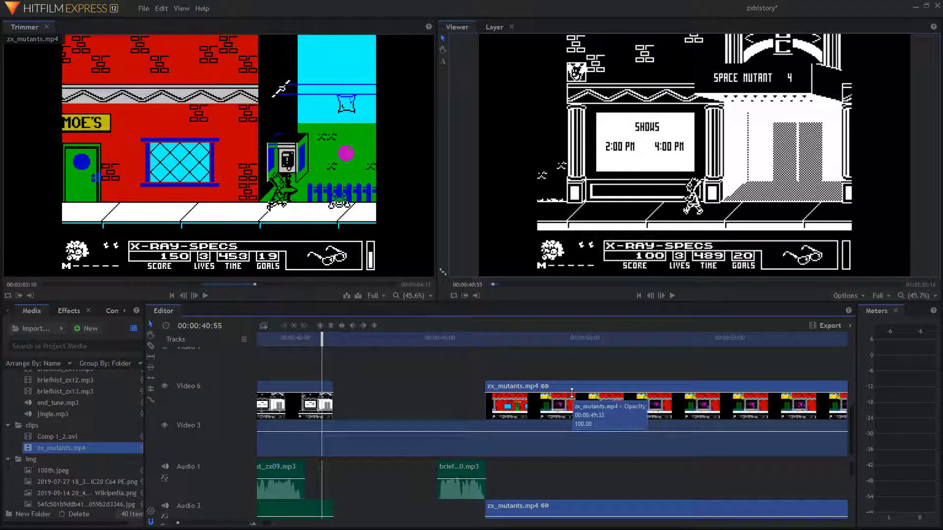
{"action": "left_click_drag", "start_coordinate": [563, 384], "coordinate": [411, 385]}
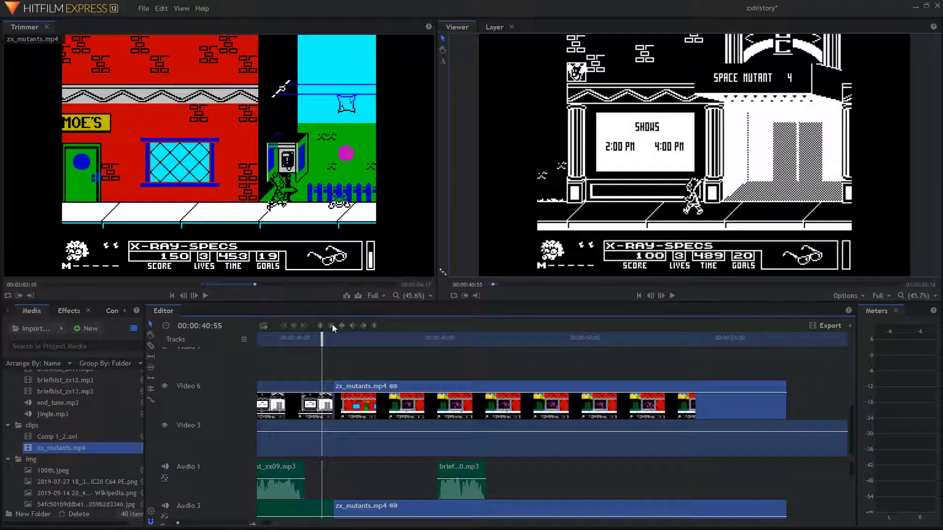
Play the rejoined zx_mutants.mp4 footage from 00:00:40:08 to 00:00:58:02 to check the new cut.
{"action": "left_click_drag", "start_coordinate": [324, 337], "coordinate": [301, 338]}
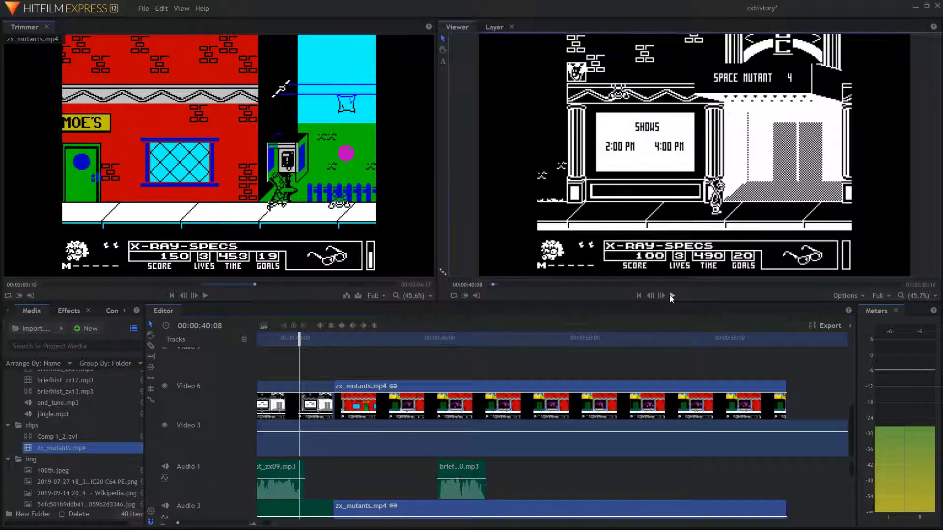
{"action": "left_click", "coordinate": [673, 295]}
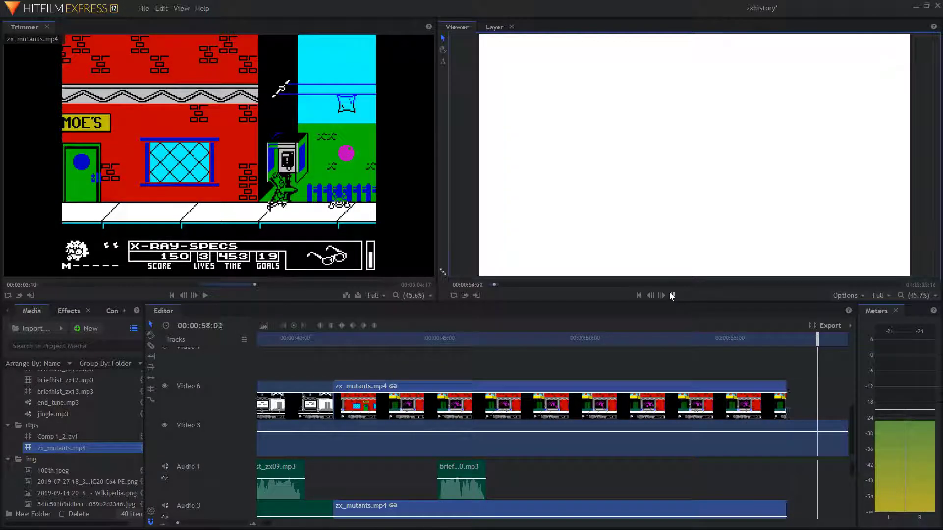
{"action": "left_click", "coordinate": [672, 295]}
Place the playhead at the end of the zx_mutants.mp4 footage, 00:00:56:54, and browse the project media for the next clip.
{"action": "left_click_drag", "start_coordinate": [818, 336], "coordinate": [563, 330]}
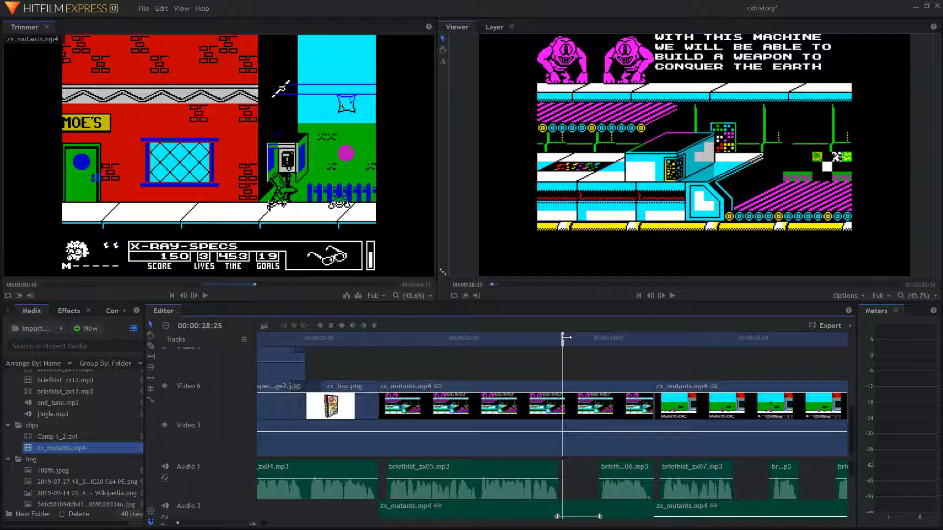
{"action": "mouse_move", "coordinate": [566, 337]}
{"action": "left_mouse_down"}
{"action": "mouse_move", "coordinate": [844, 334]}
{"action": "mouse_move", "coordinate": [573, 331]}
{"action": "left_mouse_up"}
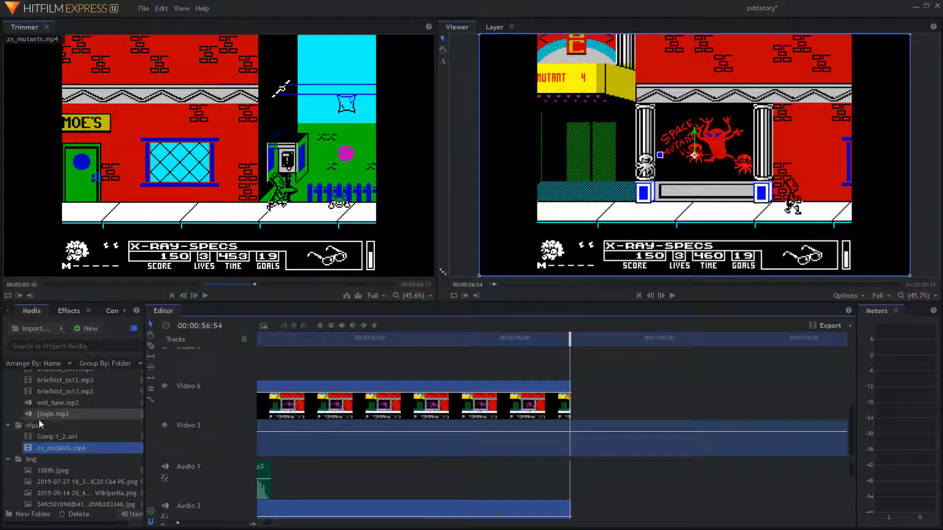
{"action": "scroll", "coordinate": [67, 428], "scroll_direction": "down", "scroll_amount": 5}
{"action": "scroll", "coordinate": [95, 485], "scroll_direction": "up", "scroll_amount": 7}
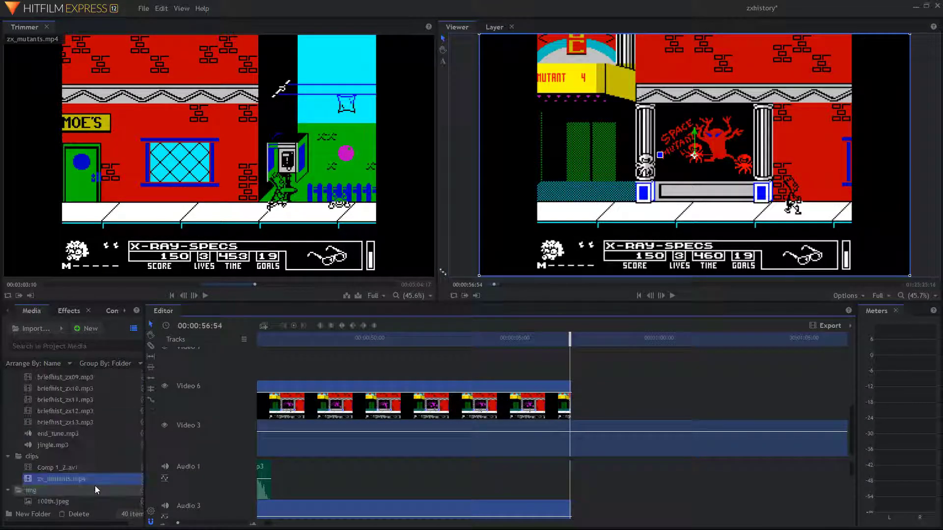